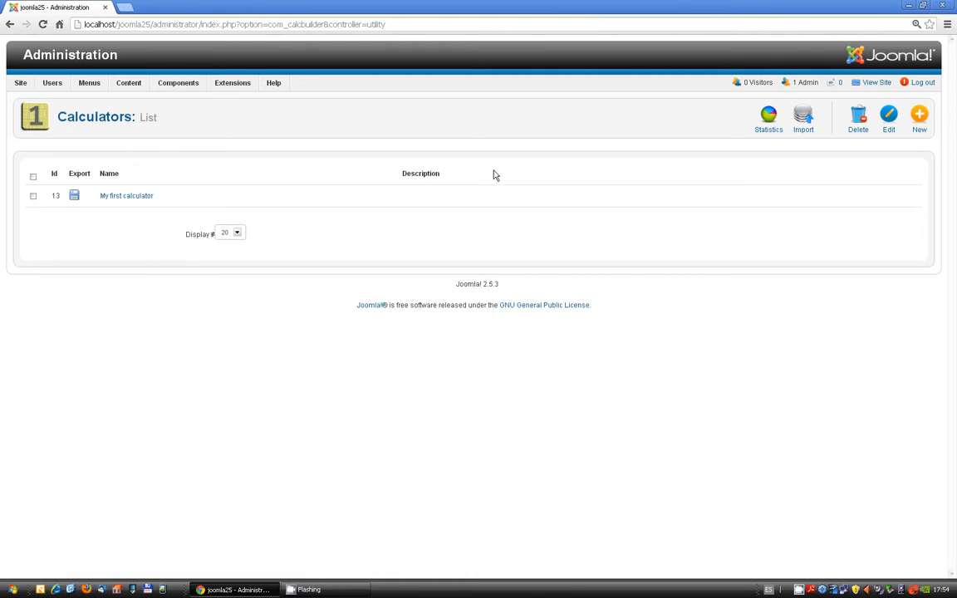
Create a new calculator and name it "Garden calculator".
click(924, 123)
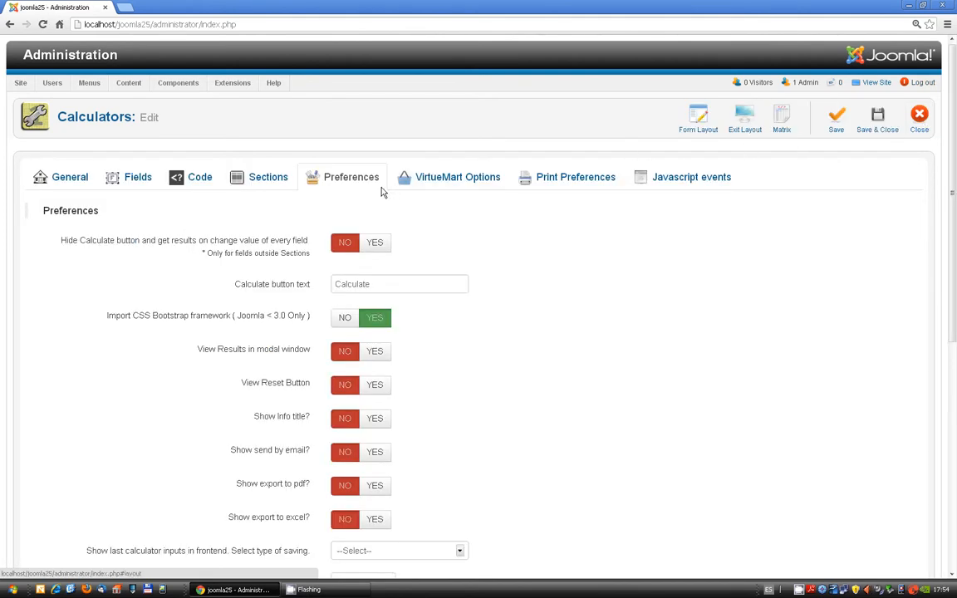
click(428, 180)
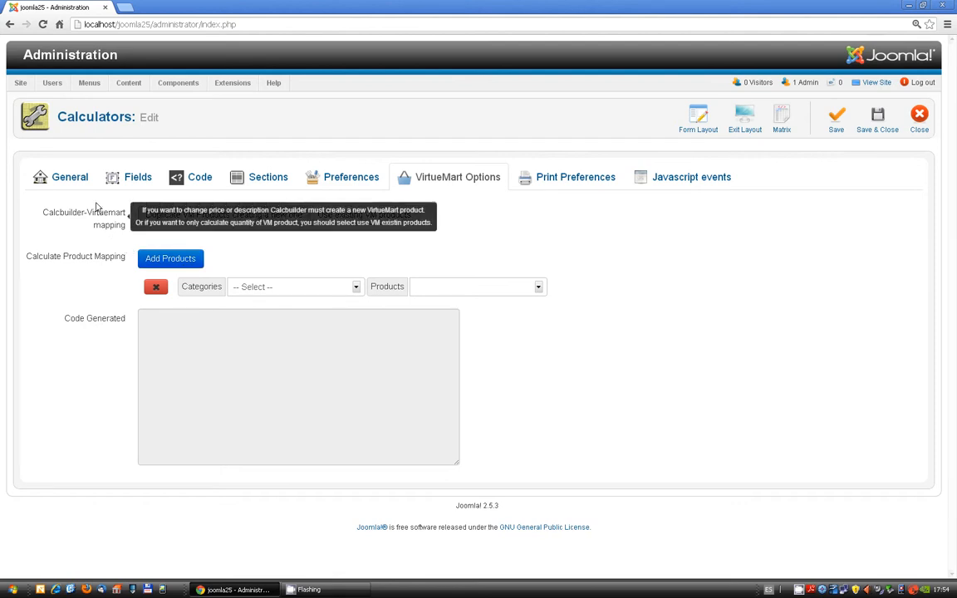
click(70, 177)
click(244, 214)
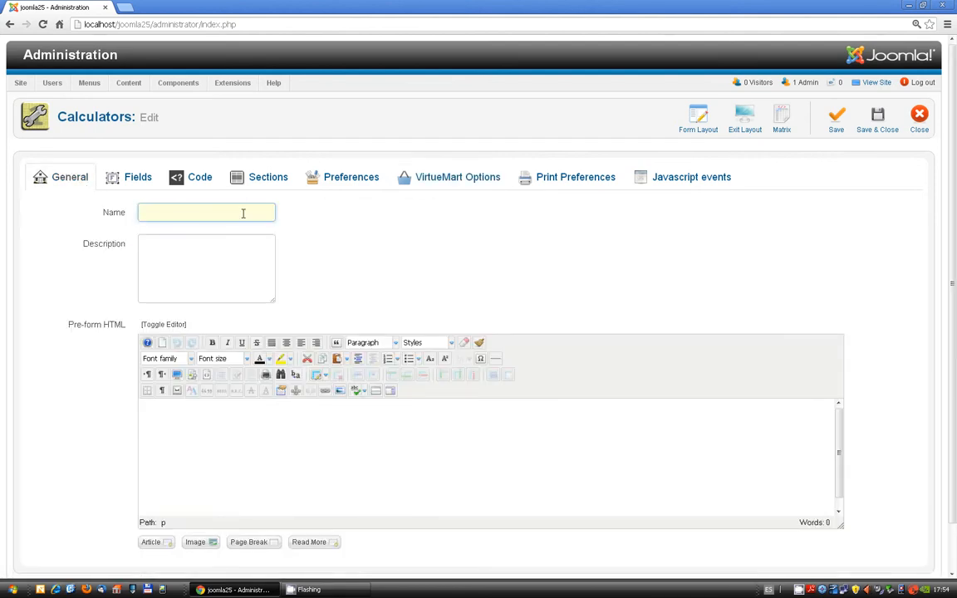
text(Garden calculator)
Add a required Number field named "Width (m)" with variable "width" and 0 decimals.
click(132, 177)
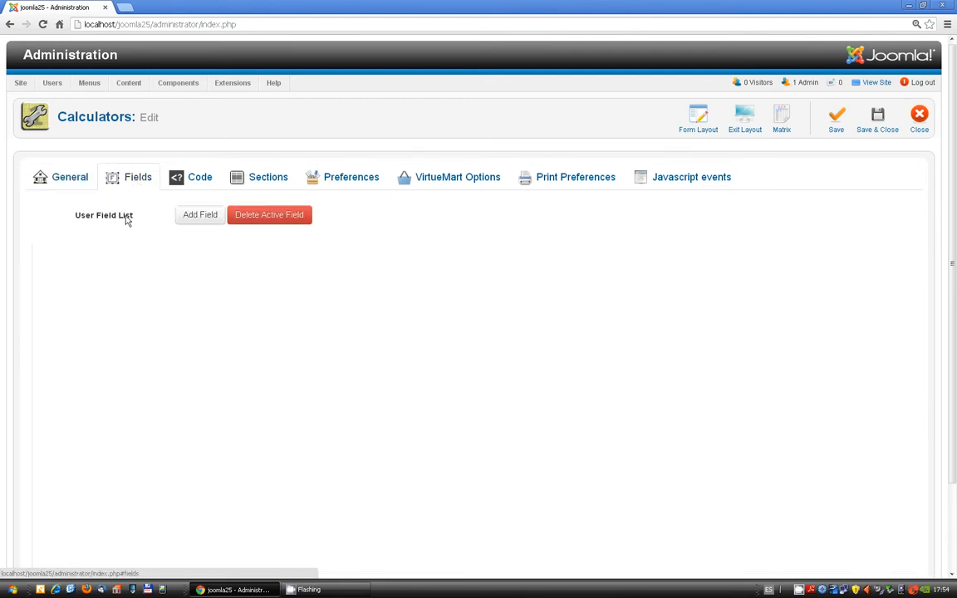
click(200, 216)
click(296, 284)
text(Width (m))
key(Tab)
text(width)
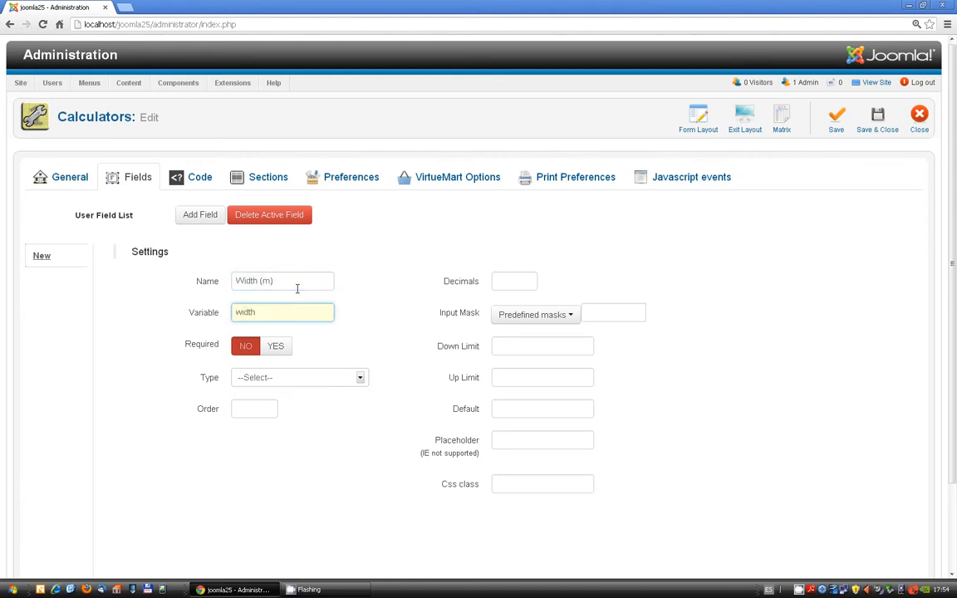
click(276, 345)
click(324, 378)
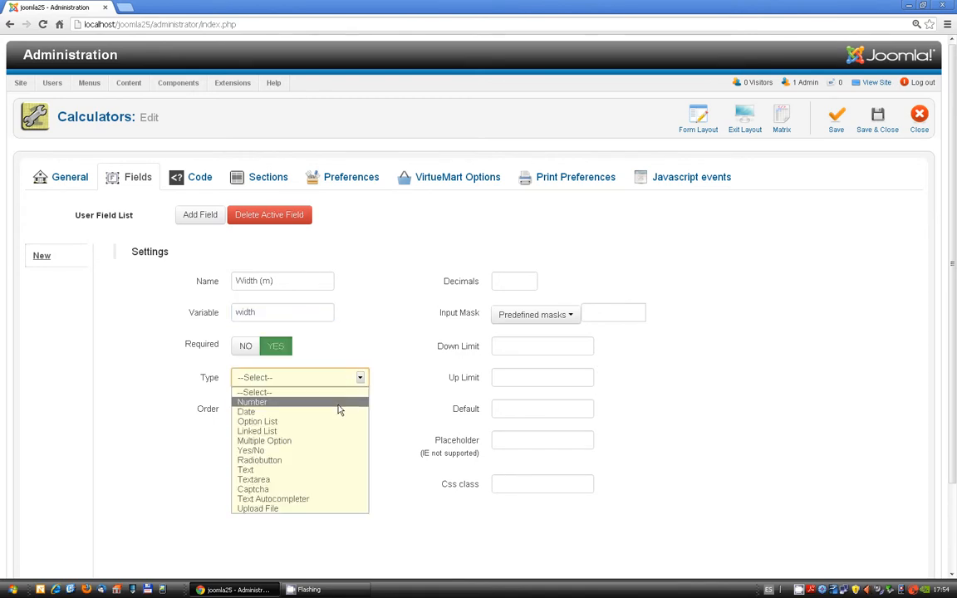
click(338, 403)
click(516, 282)
text(0)
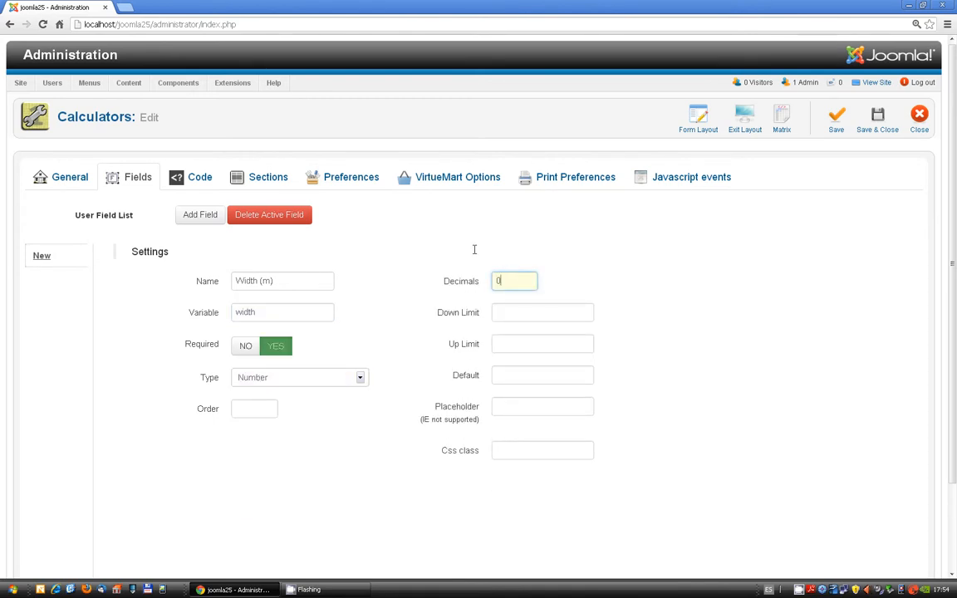
Add a required Number field named "Height (m)" with variable "height" and 0 decimals, and save the calculator.
click(202, 214)
click(271, 280)
text(Height (m)
key(Tab)
text(he)
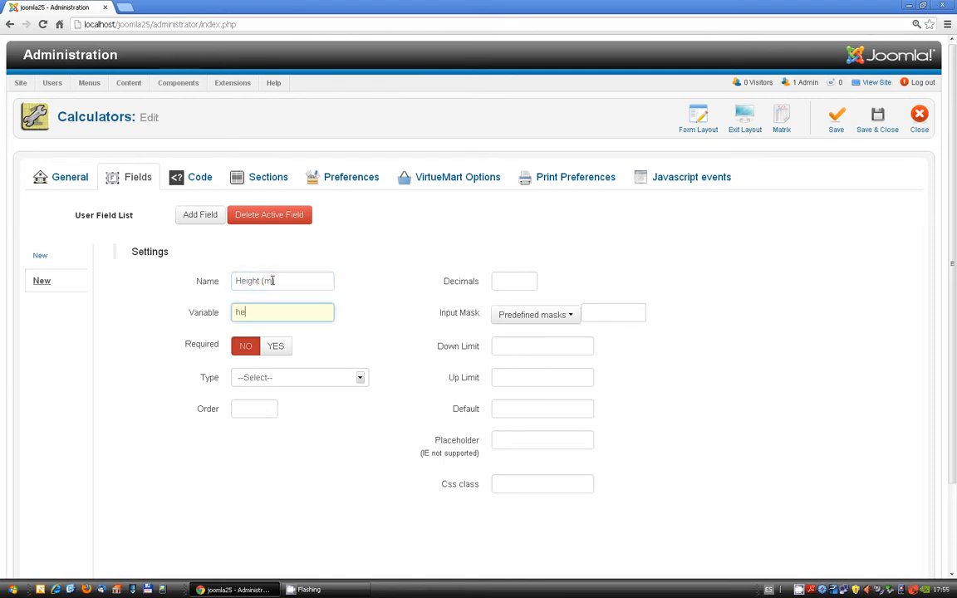
text(ight)
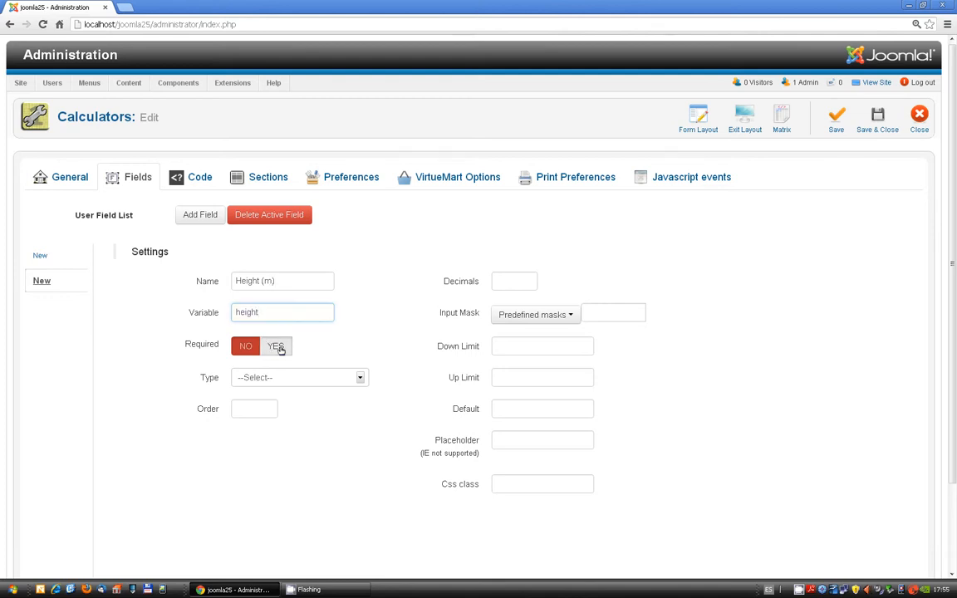
click(275, 346)
click(313, 380)
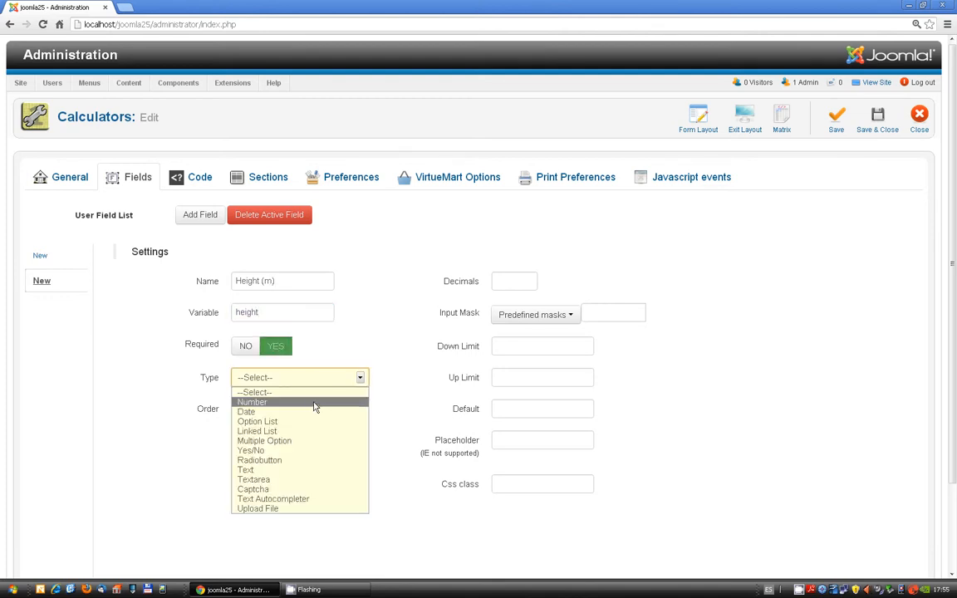
click(316, 406)
click(509, 280)
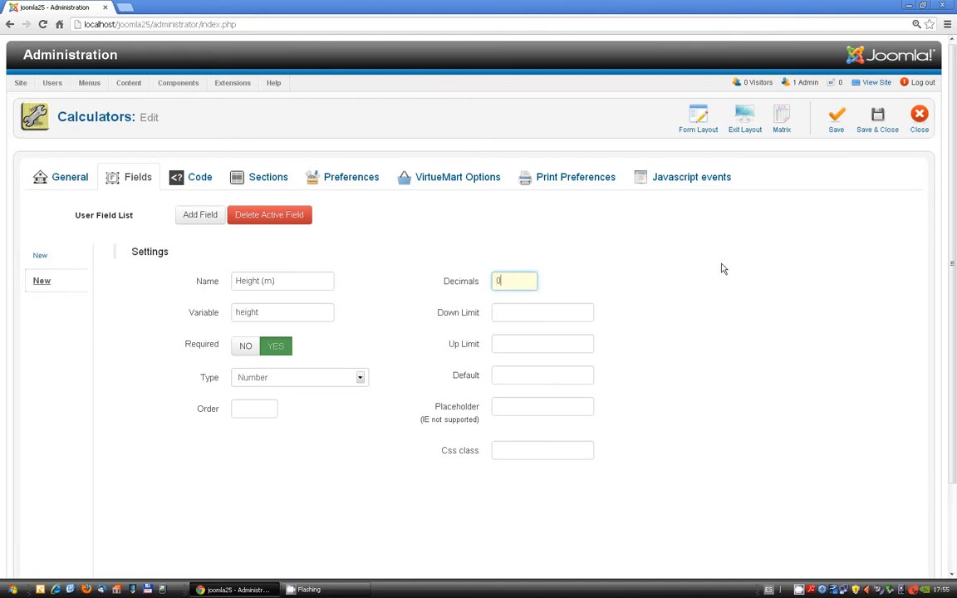
click(838, 126)
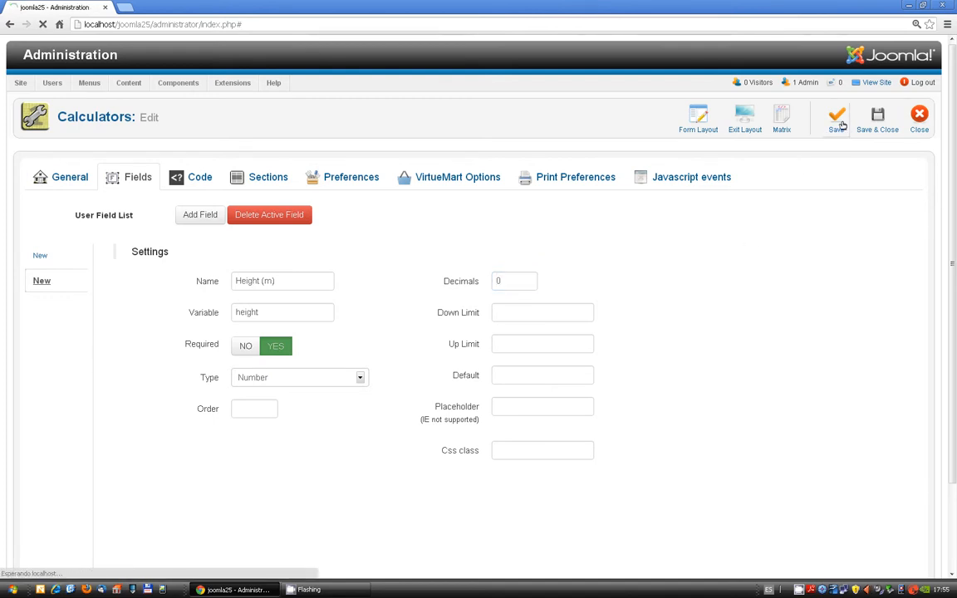
Generate a 1 Column form layout for the calculator, replacing the current layout, then save and close it.
click(699, 125)
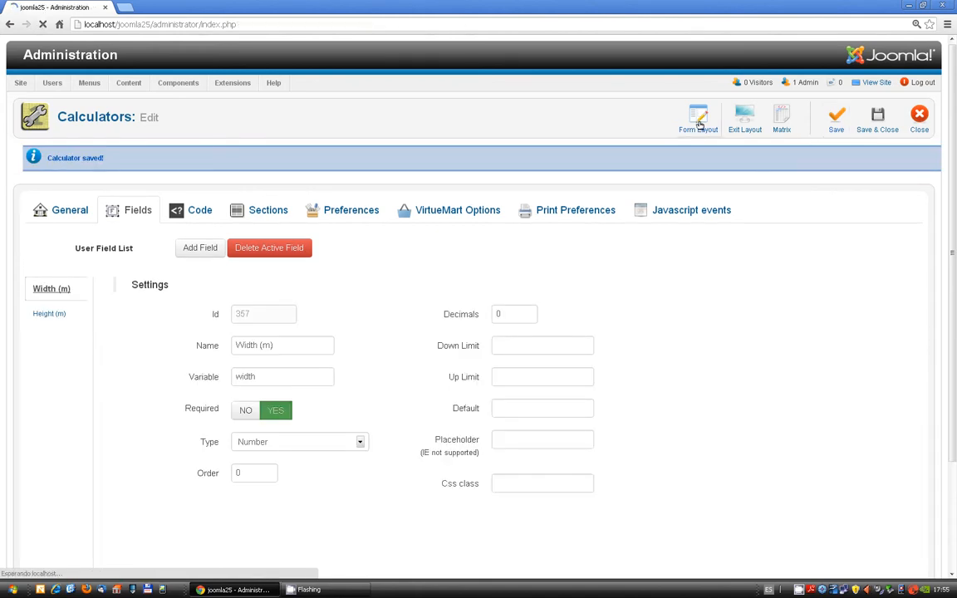
click(165, 205)
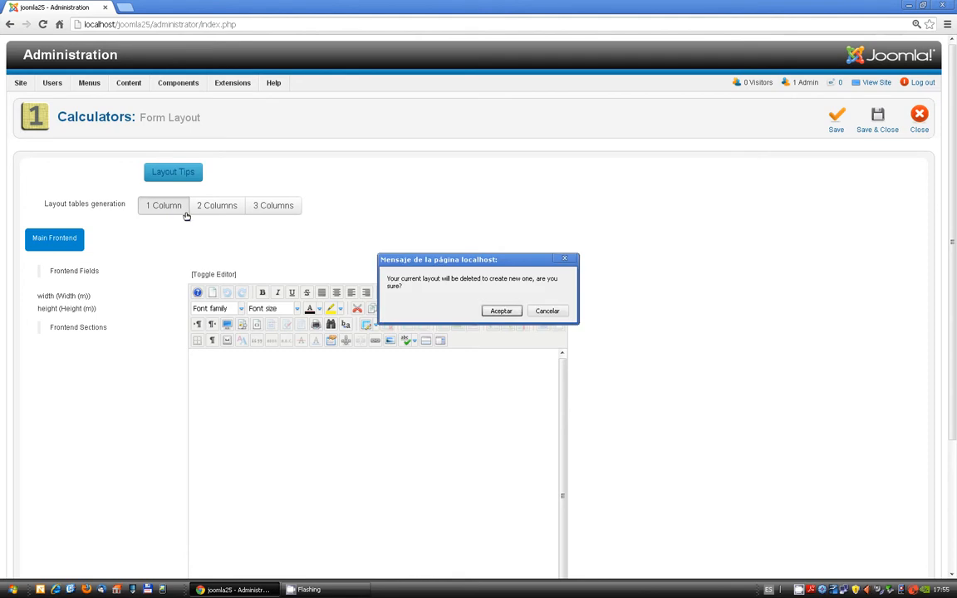
click(499, 311)
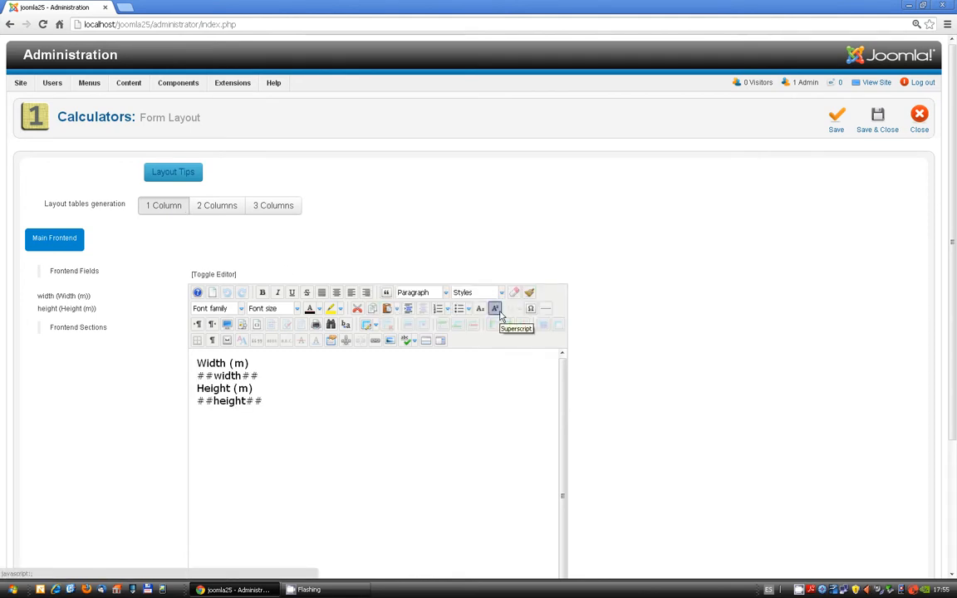
click(880, 116)
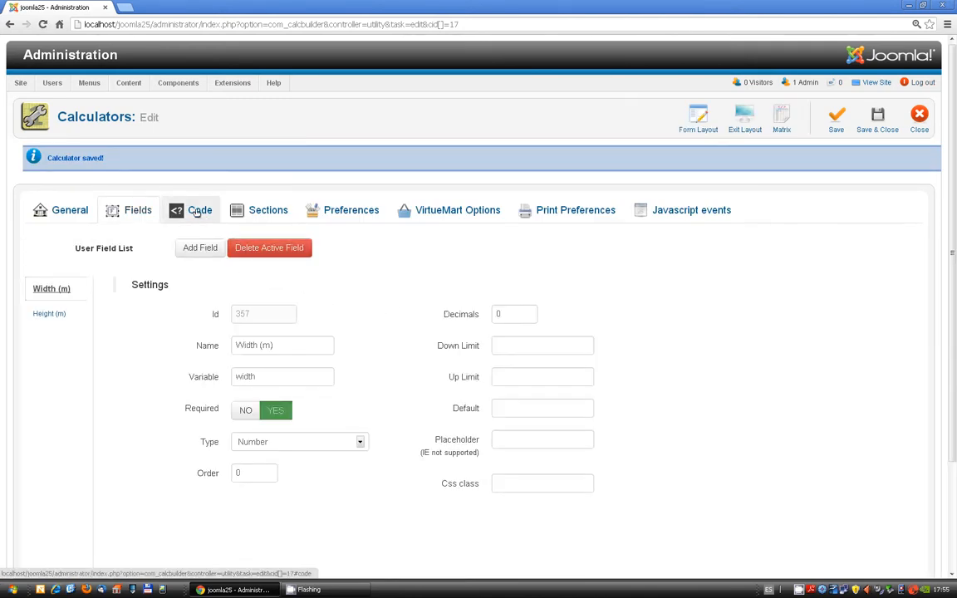
Enter the calculation code "$squaremeters=$width*$height;" and save the calculator.
click(197, 213)
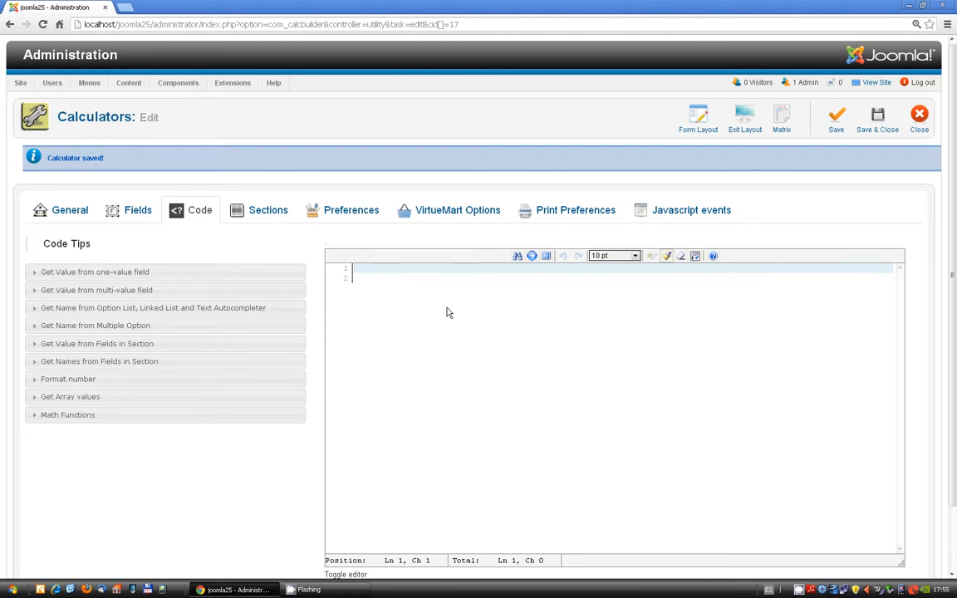
text(uaremeters=)
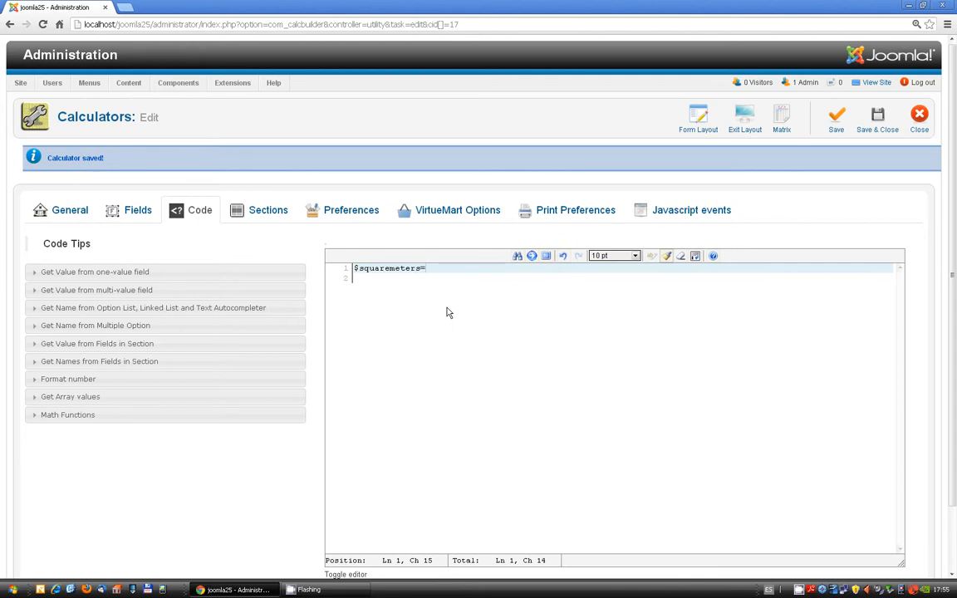
text($width*$height;)
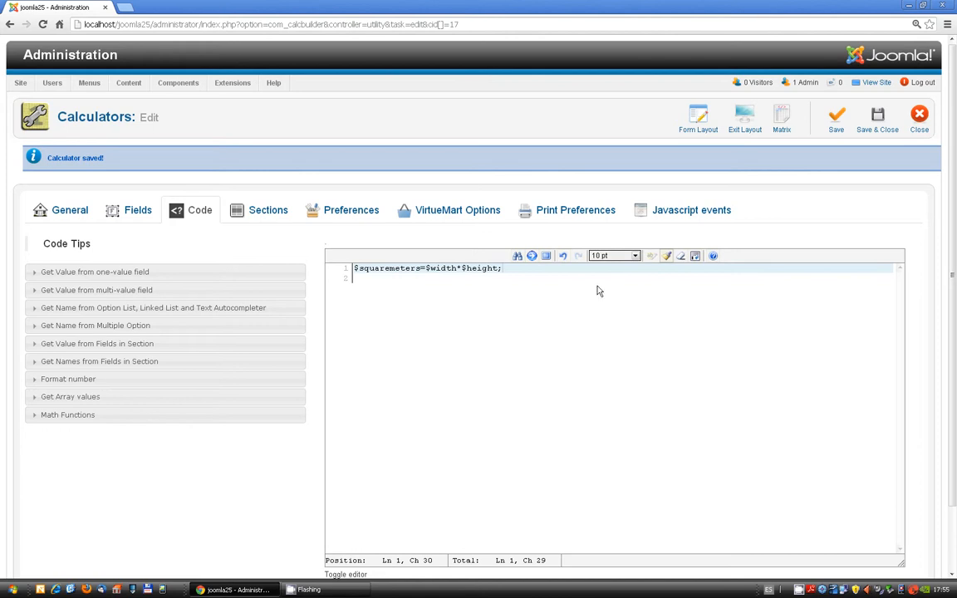
click(750, 111)
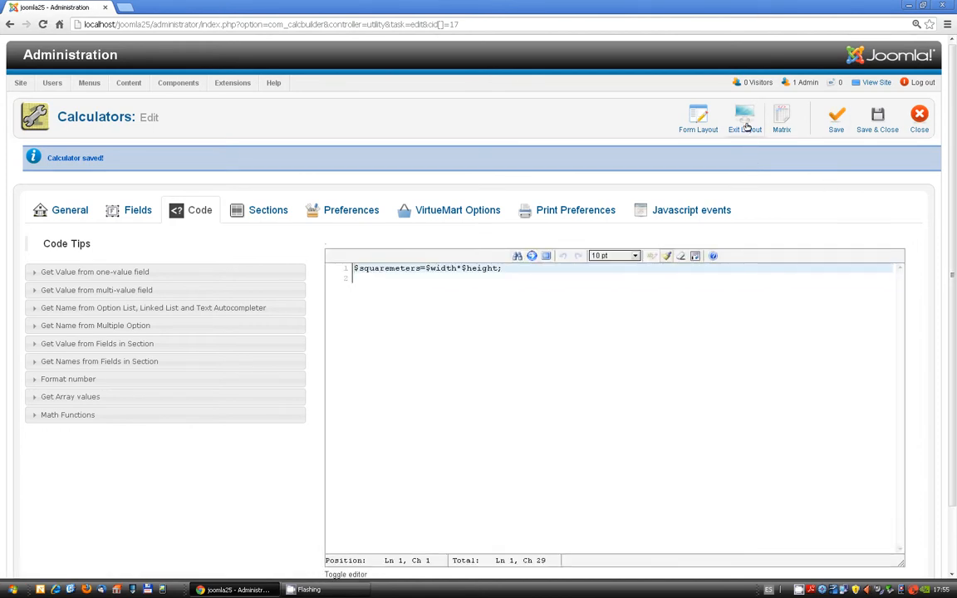
Write "For this project you will need...##squaremeters## m2 of artificial grass." as the exit layout, then save and close it.
click(746, 124)
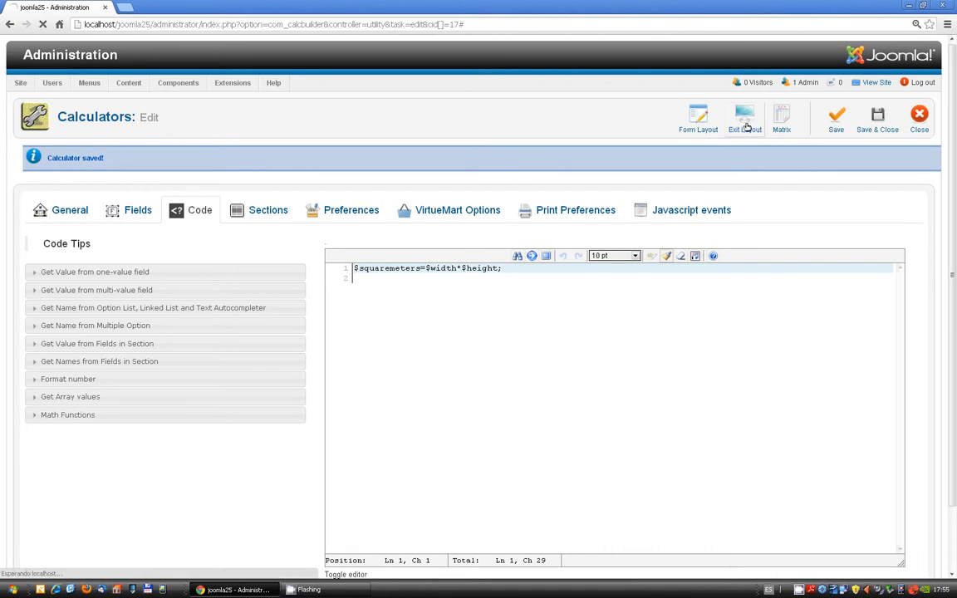
click(496, 355)
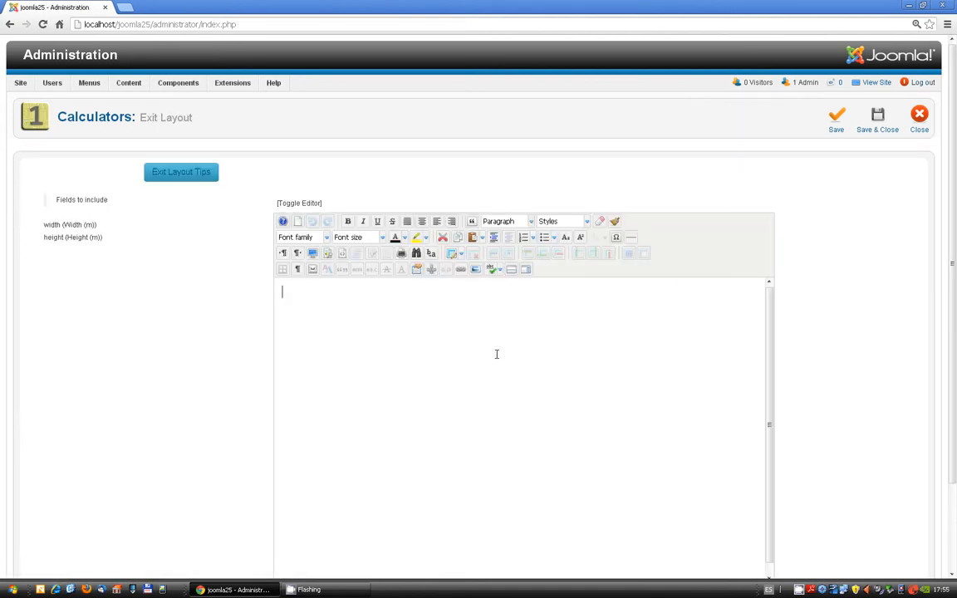
text(For this project you w)
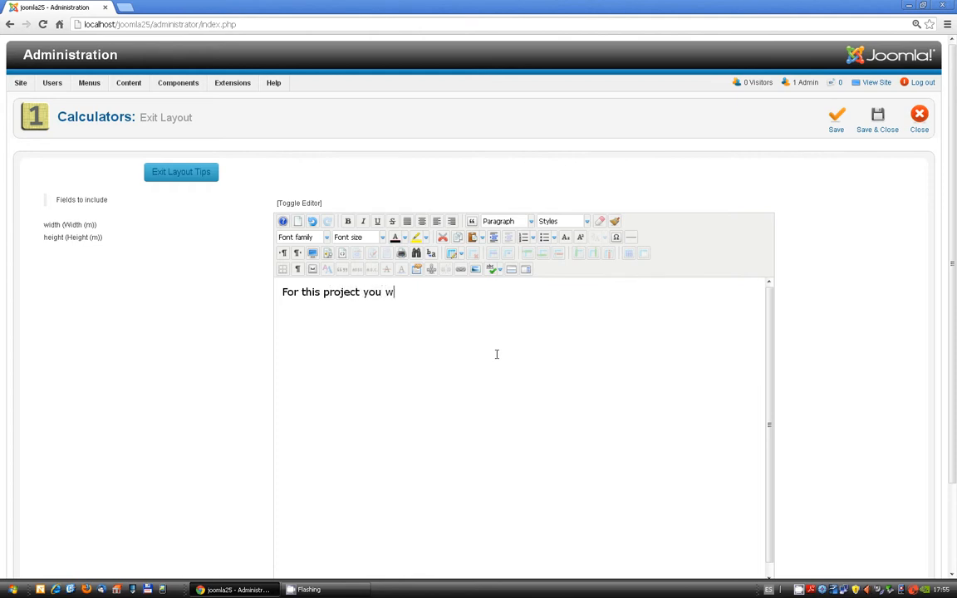
text(ill need...##sq)
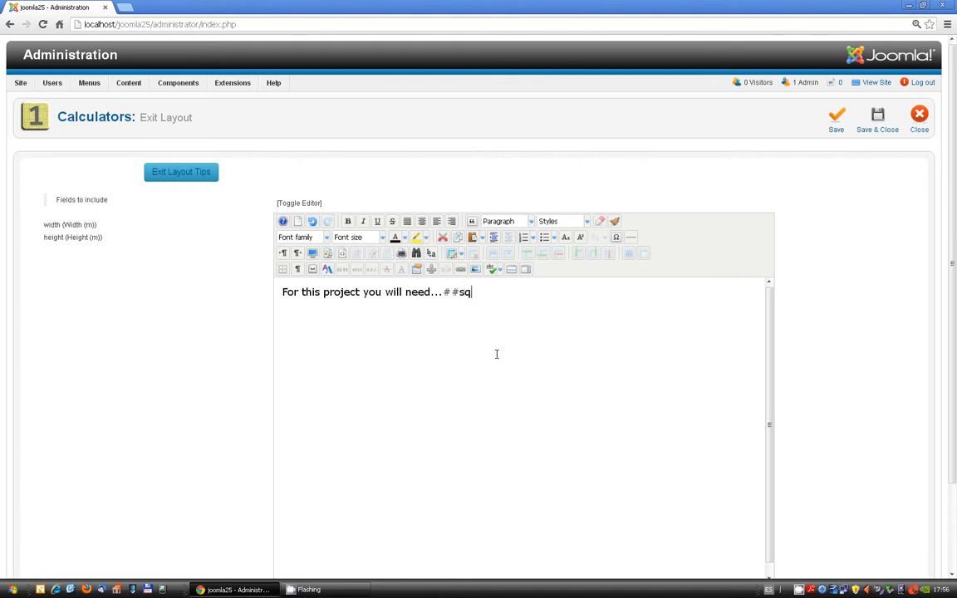
text(uaremeters## m)
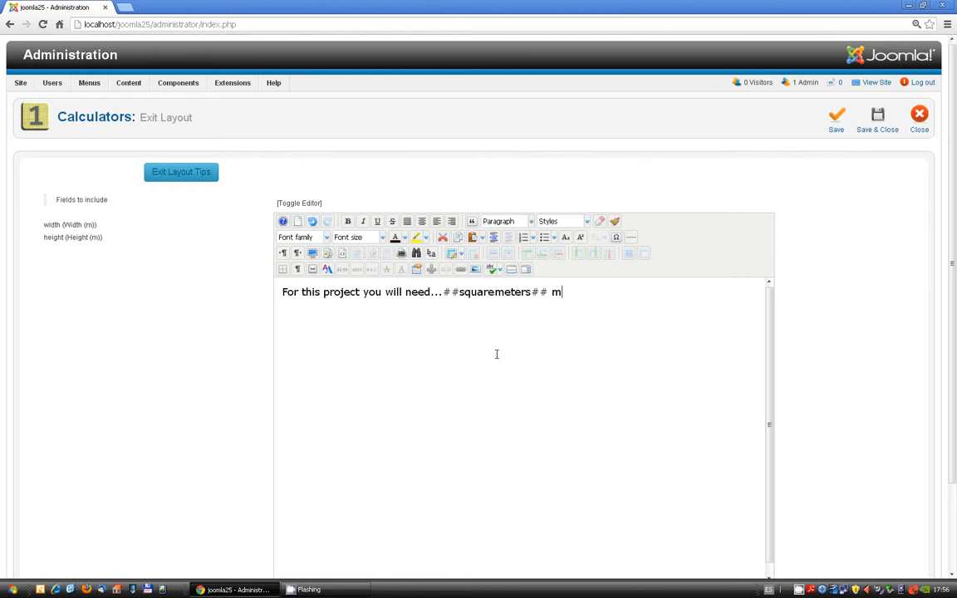
text(2 of artif)
text(icia)
key(BackSpace)
text(ial grass)
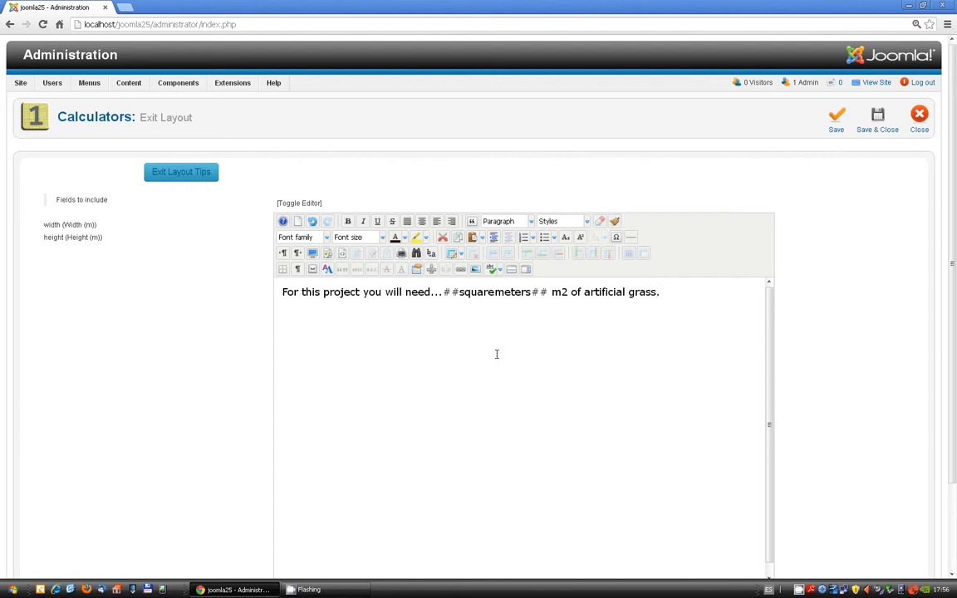
text(.)
click(884, 126)
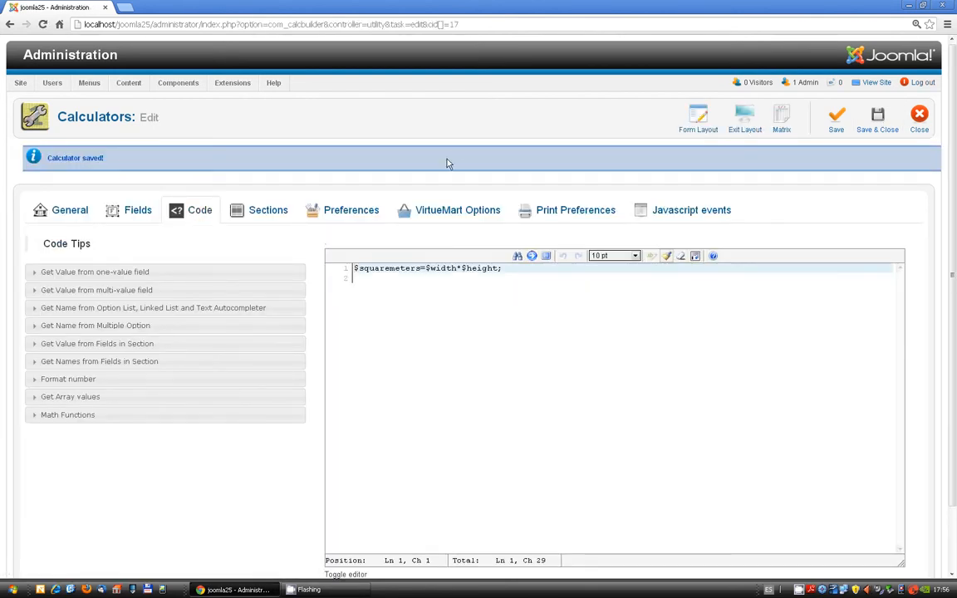
Set the VirtueMart mapping to use existing VM products, map "Artificial Grass layer" from Outdoor Tools, and save.
click(452, 214)
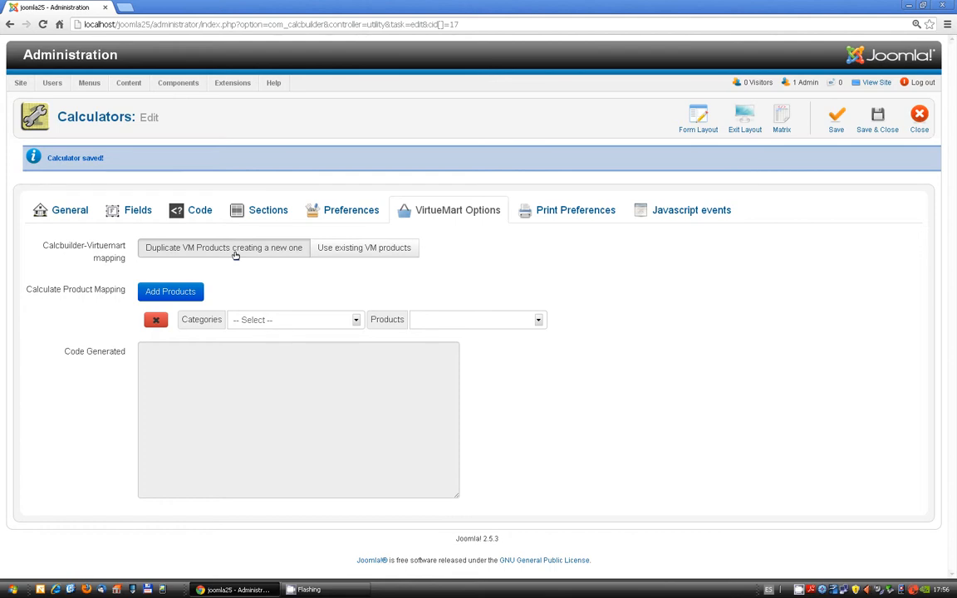
click(345, 249)
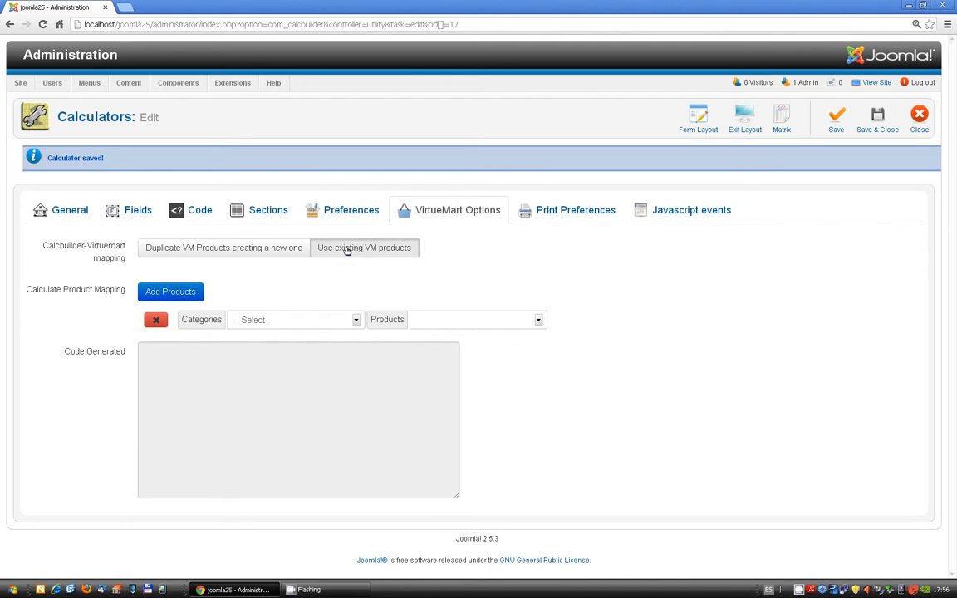
click(331, 322)
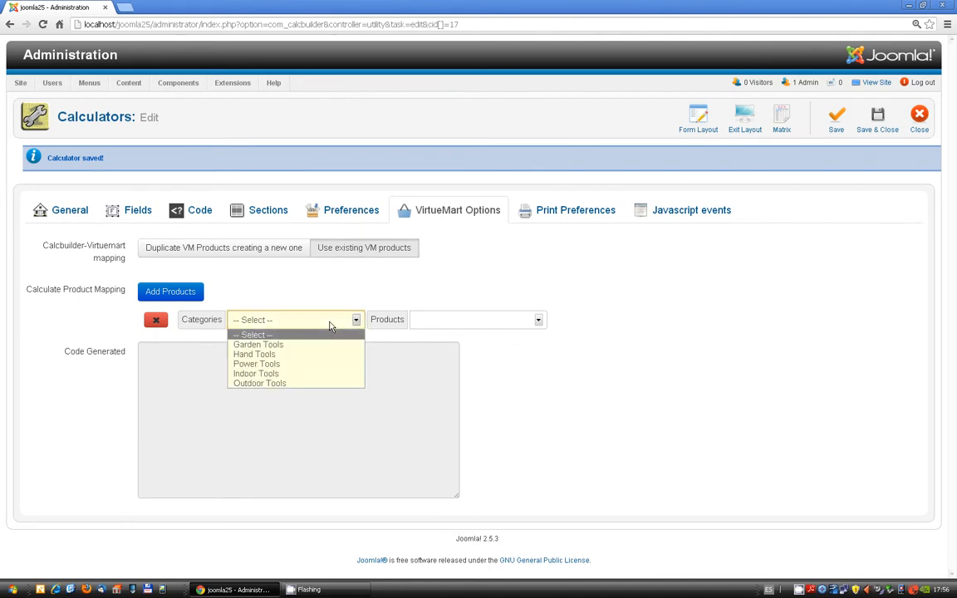
click(317, 383)
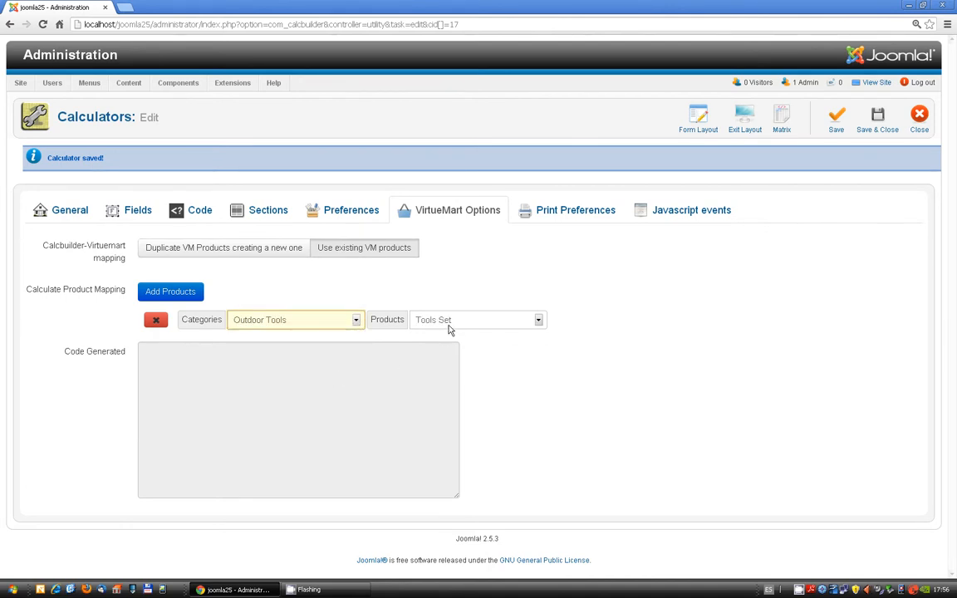
click(448, 323)
click(452, 353)
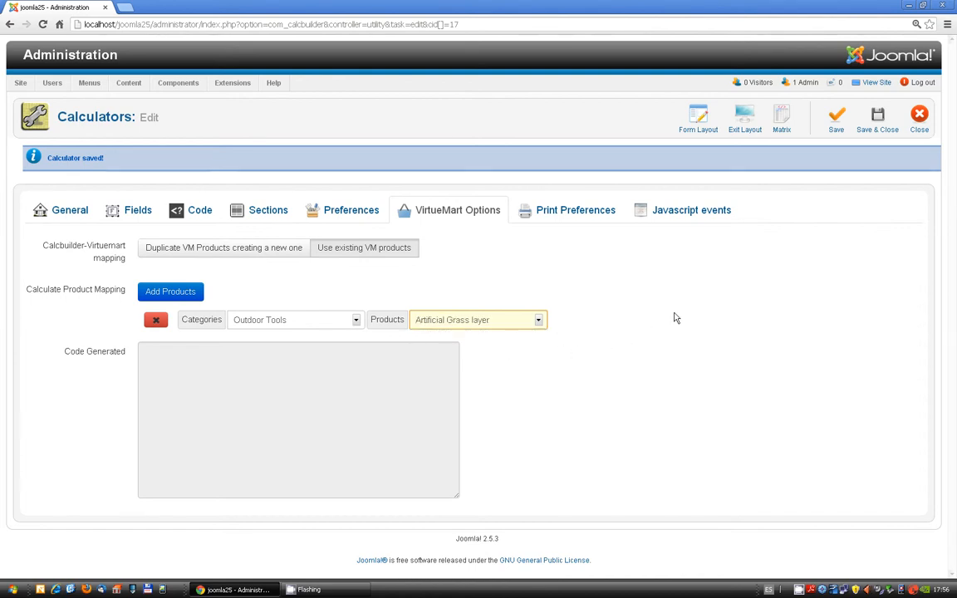
click(837, 117)
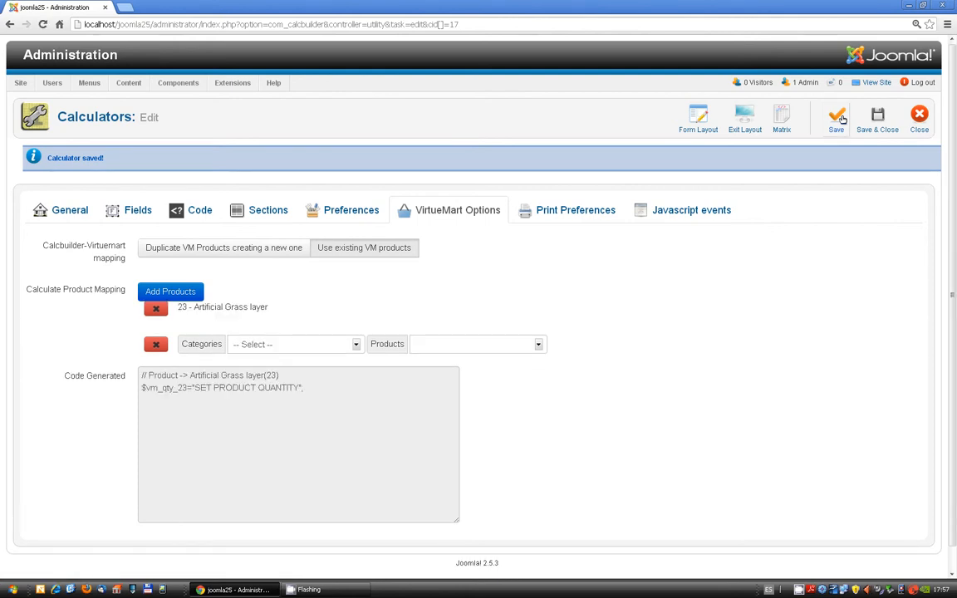
Copy the generated Artificial Grass layer quantity code and paste it below the square meters formula in the calculation code.
click(324, 394)
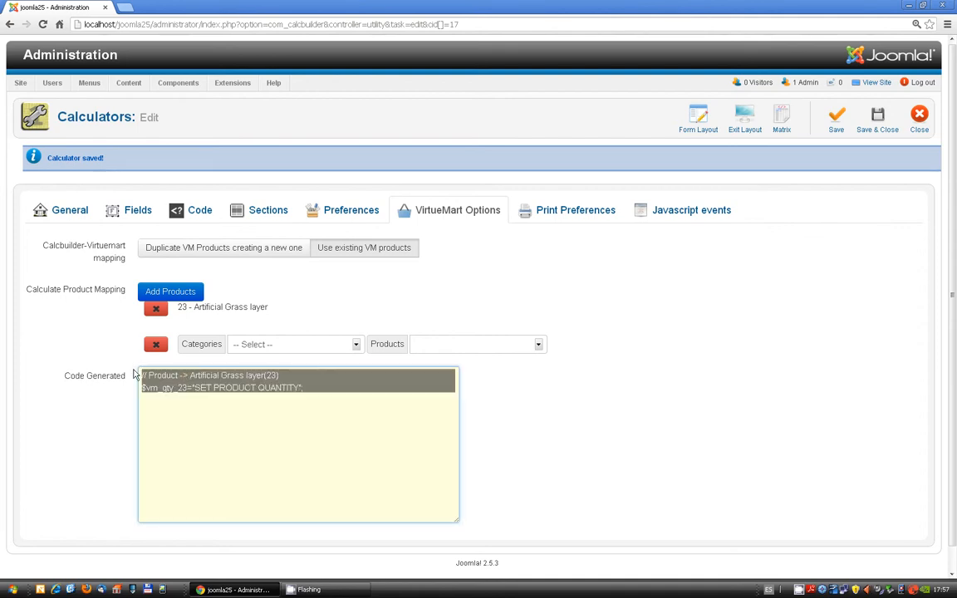
click(207, 211)
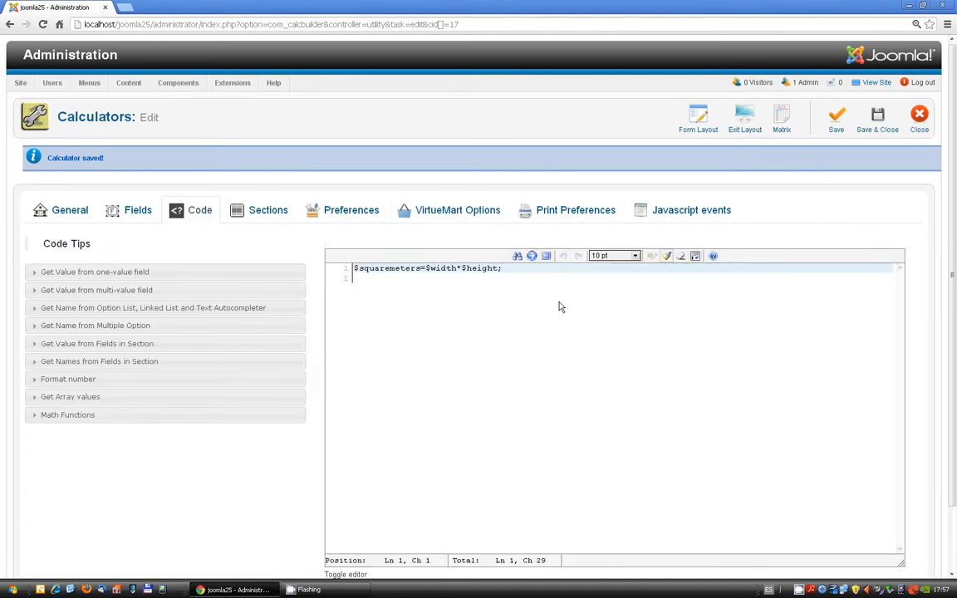
click(534, 273)
key(Return)
text(// Product -> Artificial Grass layer (23) $vm_qty_23="SET PRODUCT QUANTITY";)
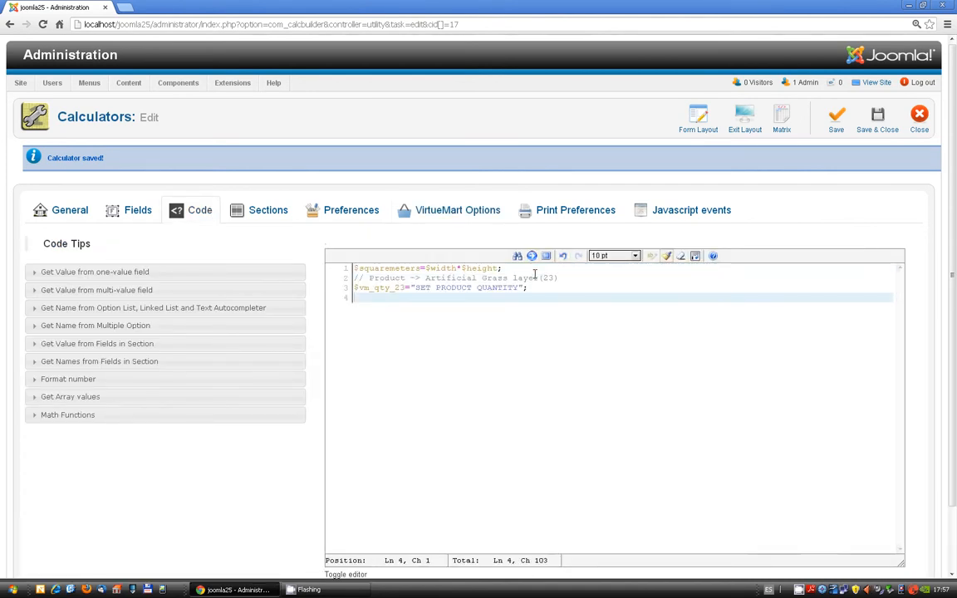
Replace the "SET PRODUCT QUANTITY" placeholder of $vm_qty_23 with $squaremeters.
click(414, 288)
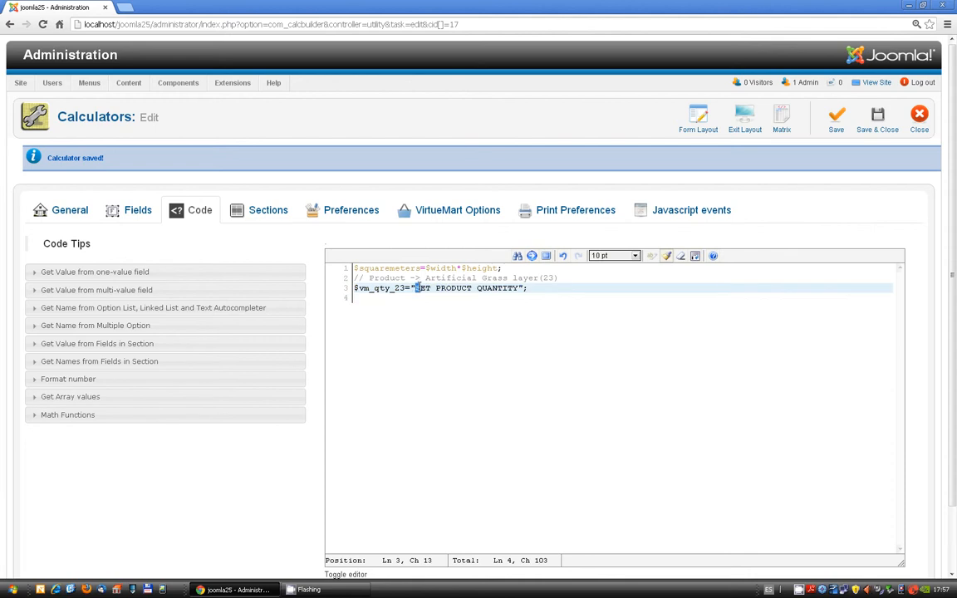
drag(411, 289, 523, 288)
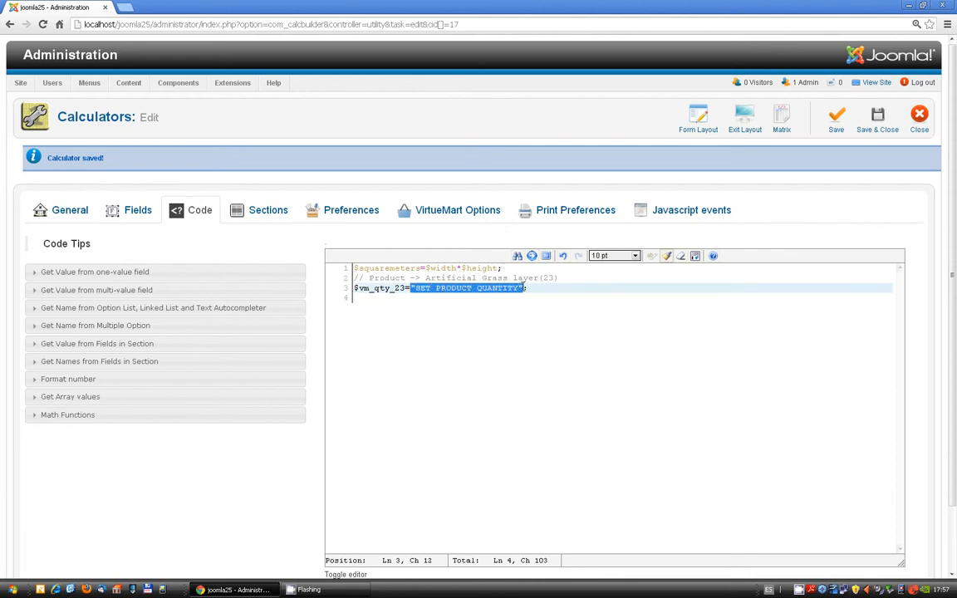
text($squarem)
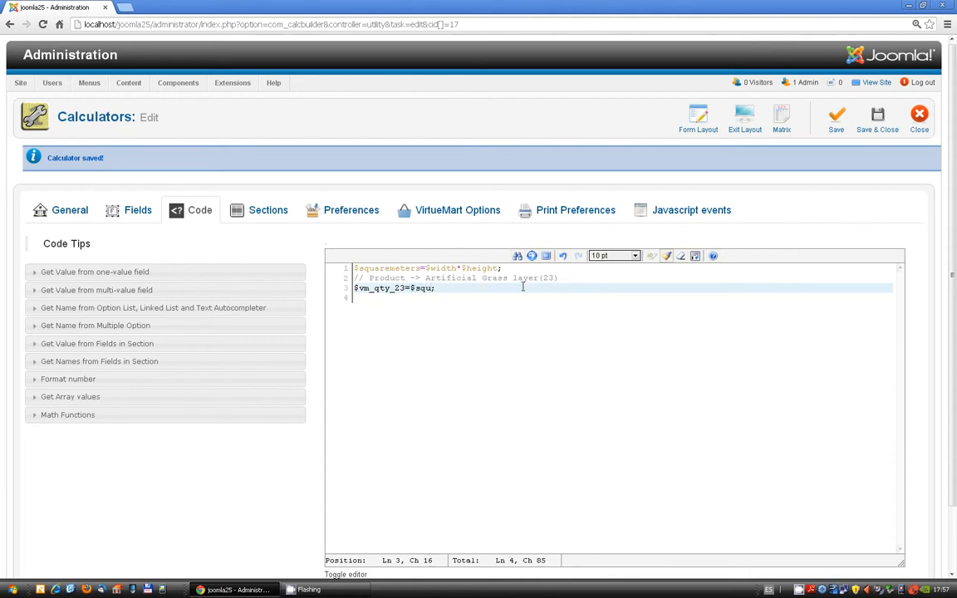
text(eter)
Enable importing the CSS Bootstrap framework in the calculator's preferences, then save and close the calculator.
click(346, 214)
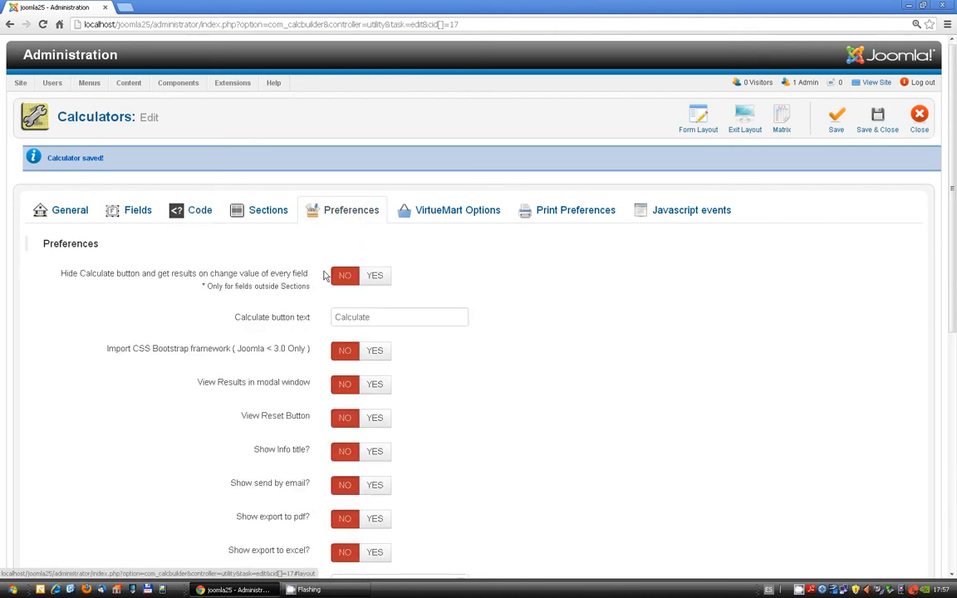
click(378, 352)
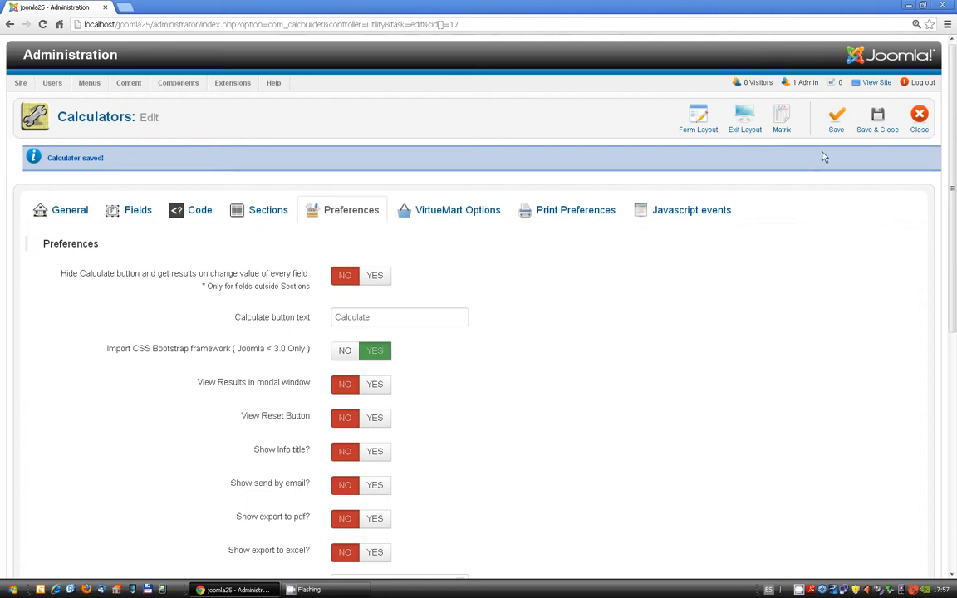
click(844, 125)
click(920, 121)
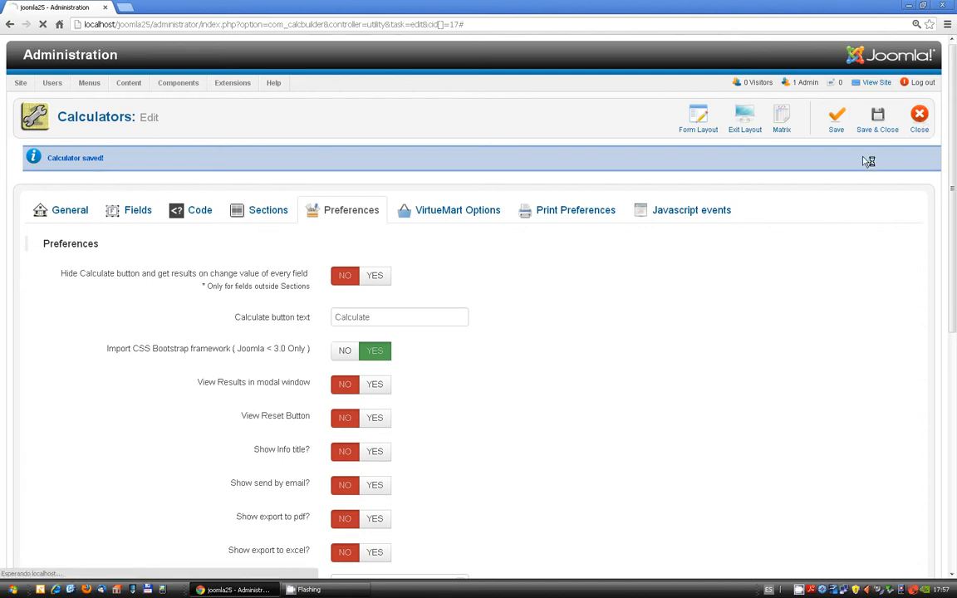
Set the CalcBuilder module to include the 'Add to Cart' button and save the module.
mouse_move(232, 83)
click(247, 116)
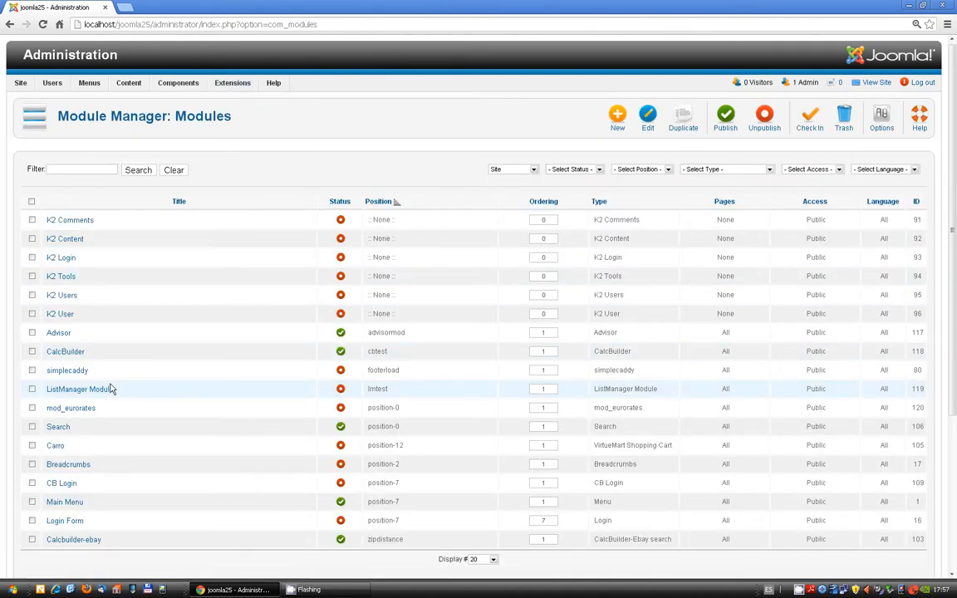
click(66, 352)
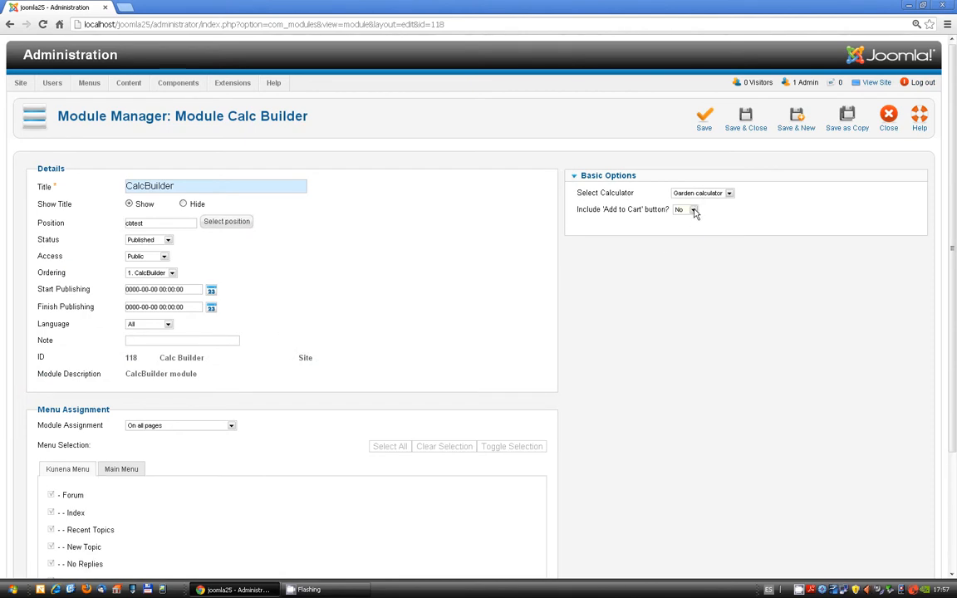
click(694, 211)
click(686, 224)
click(703, 126)
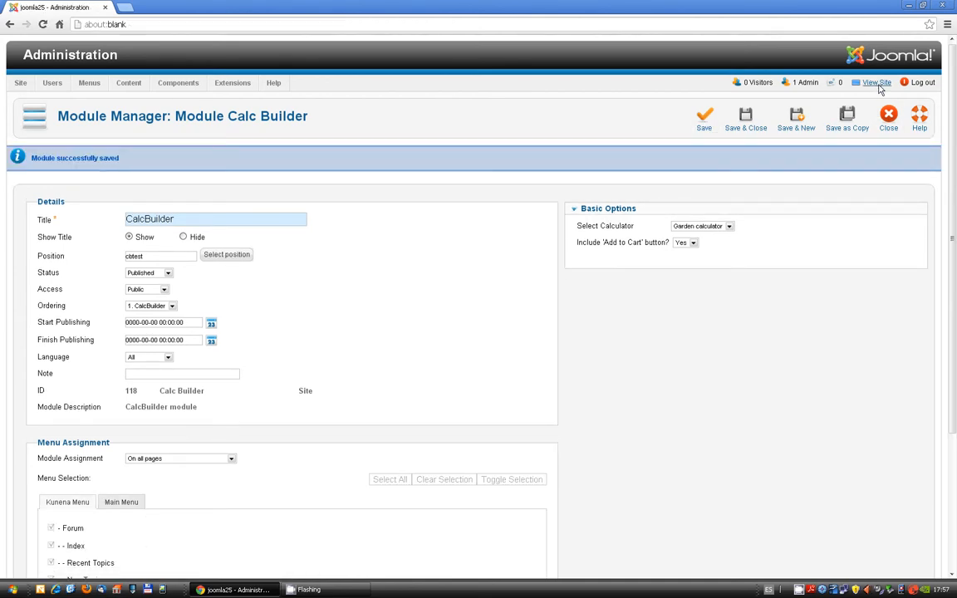
Test the calculator on the site's Articulo menu page with width 20 and height 2, and add the result to the cart.
click(878, 86)
click(208, 313)
click(504, 324)
text(20)
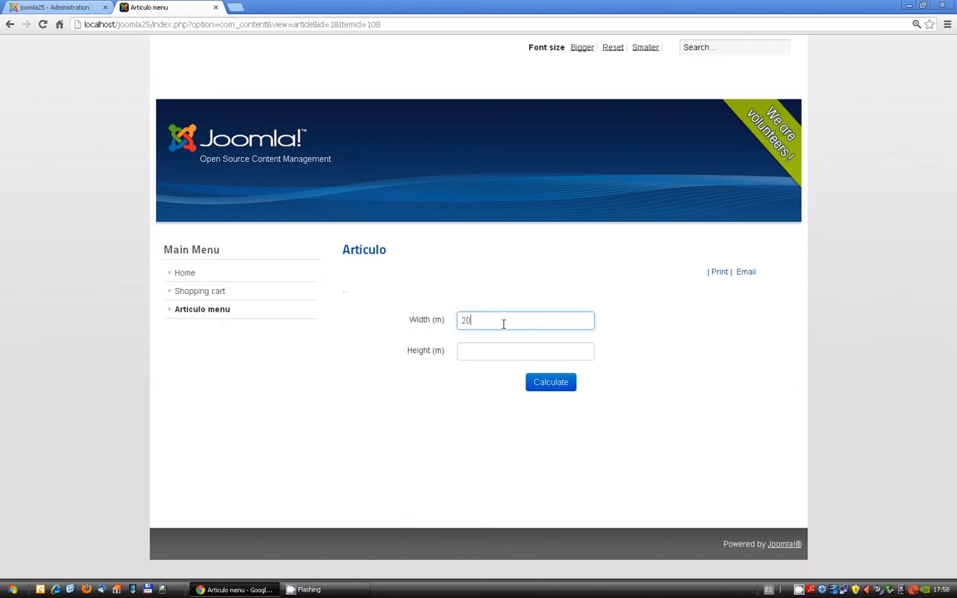
key(Tab)
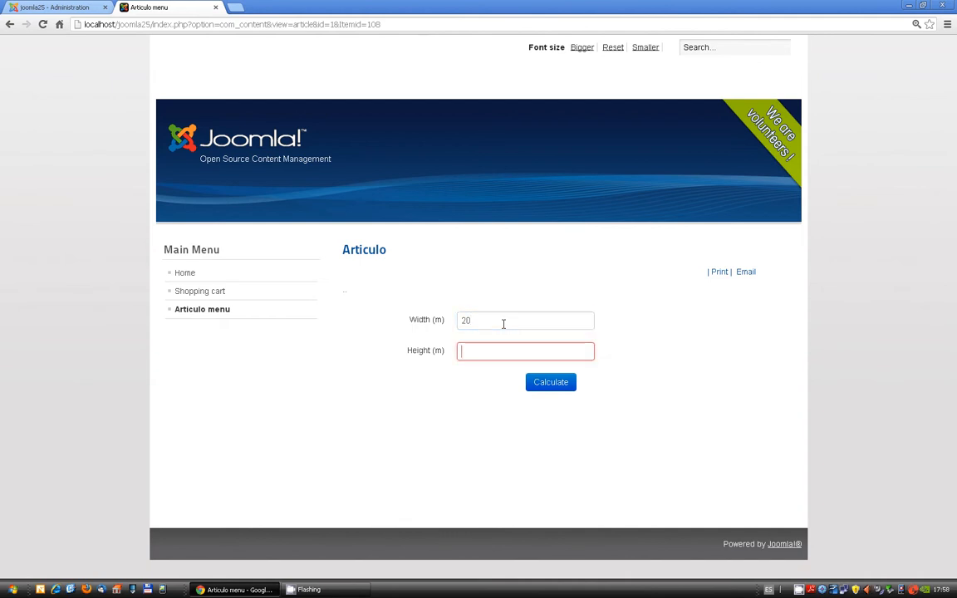
text(2)
click(550, 380)
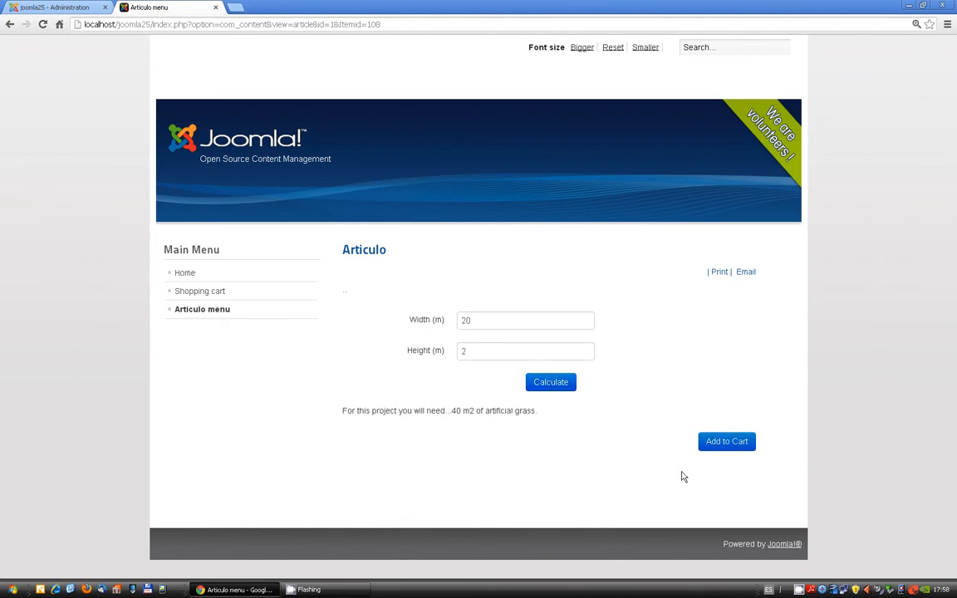
click(722, 443)
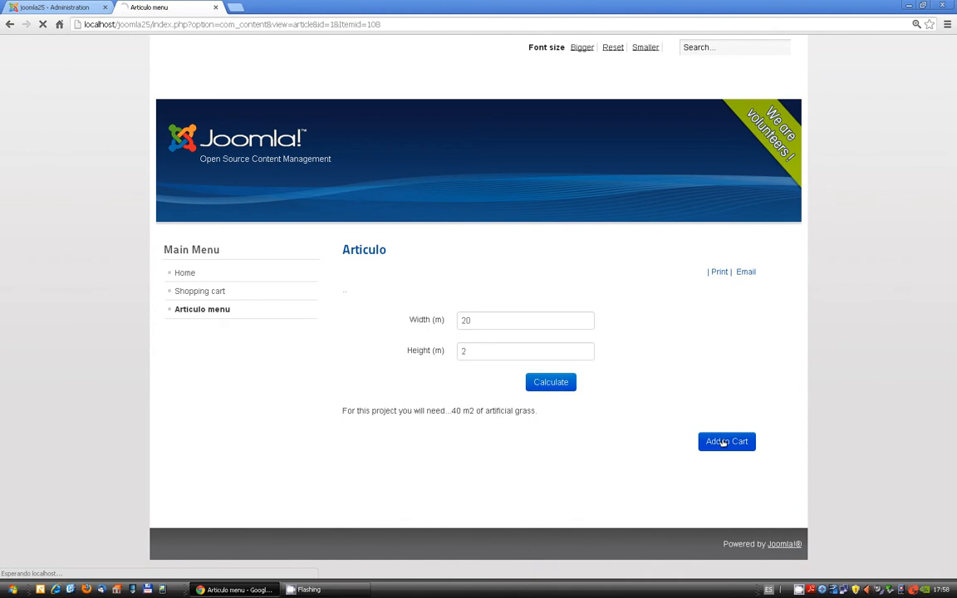
Check the Artificial Grass layer quantity in the cart, remove the product, and return to the site's home page.
scroll(680, 432, down, 3)
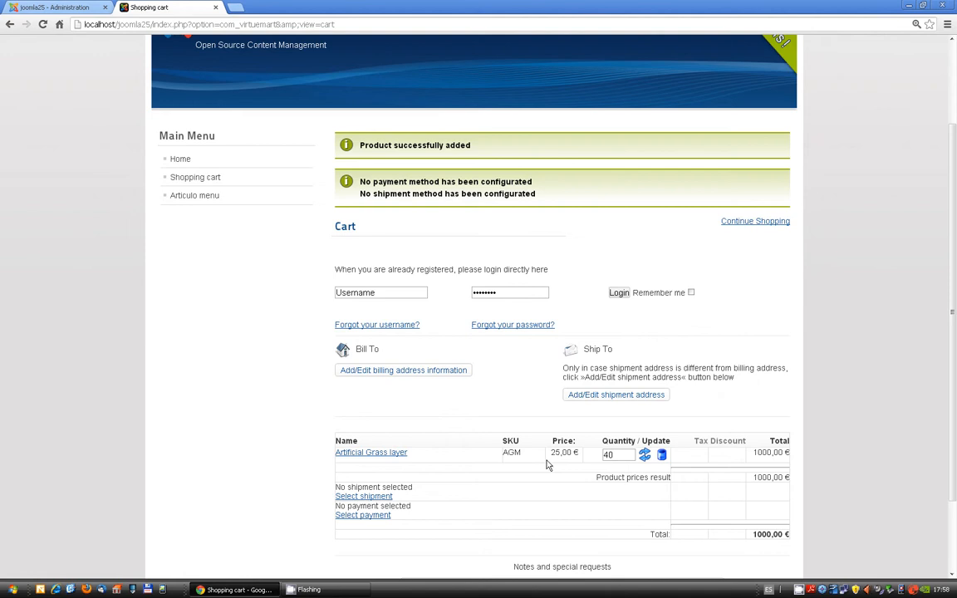
click(662, 458)
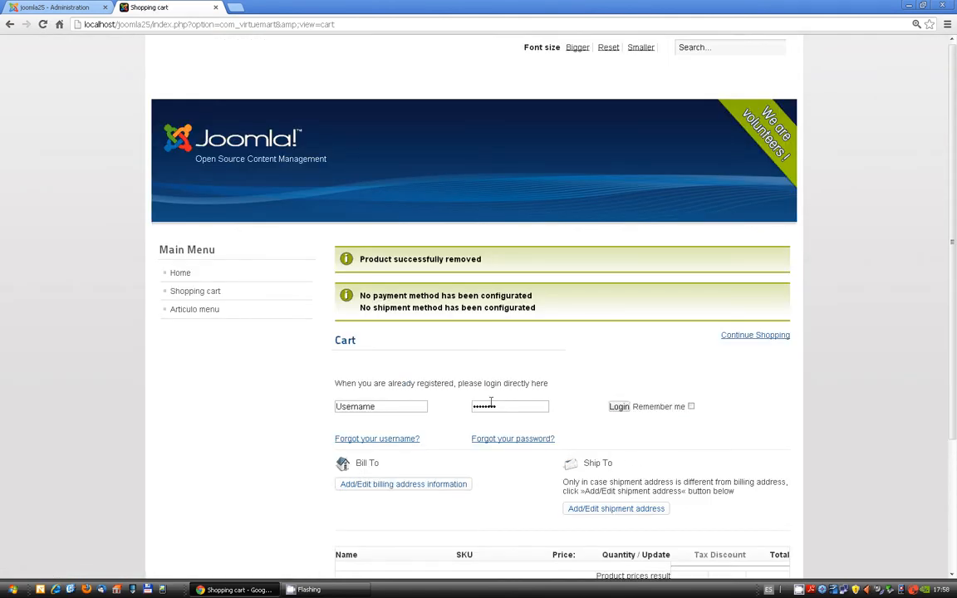
click(180, 273)
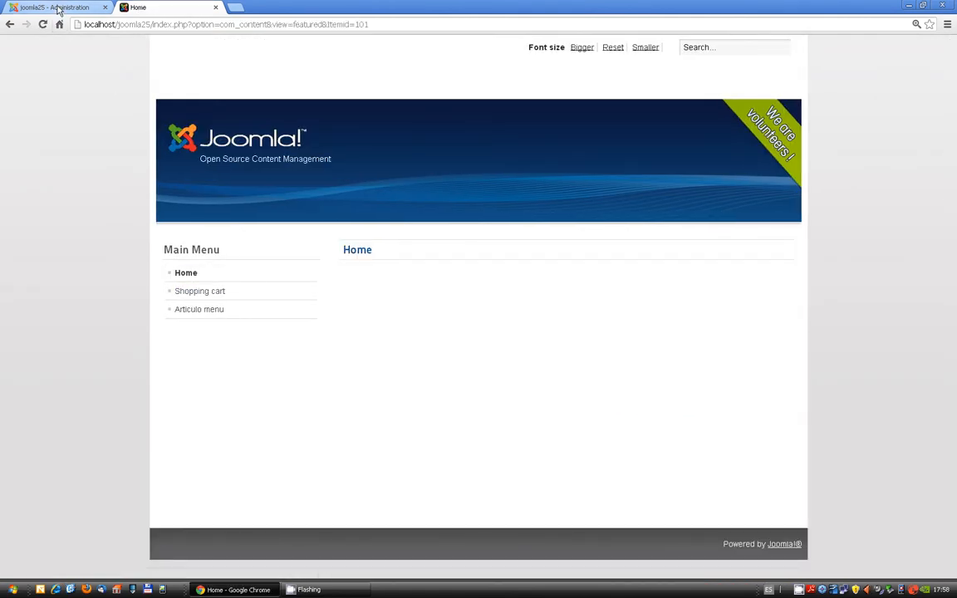
Return to the administration, close the CalcBuilder module, and open the Garden calculator for editing in Calc Builder.
click(58, 8)
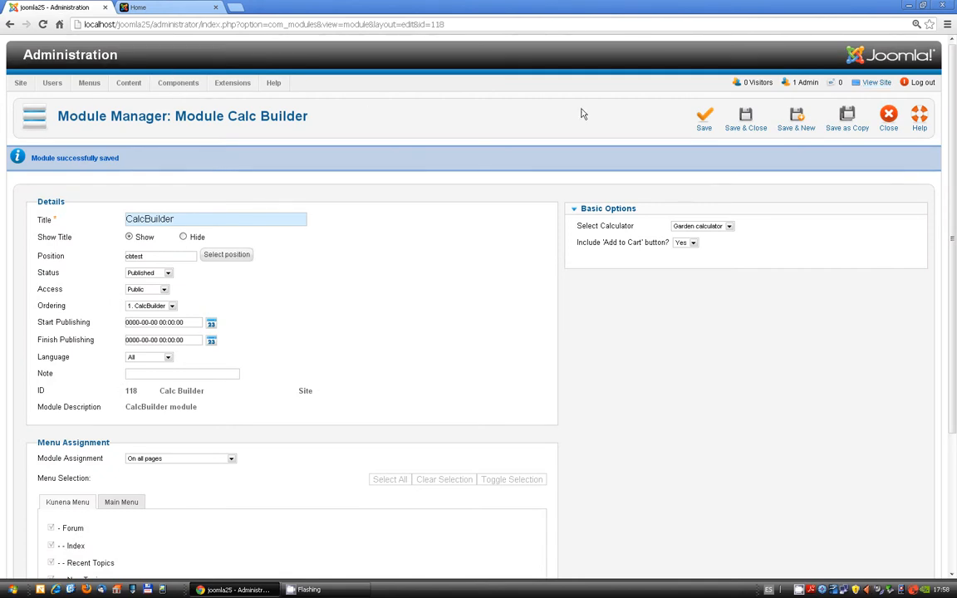
click(885, 126)
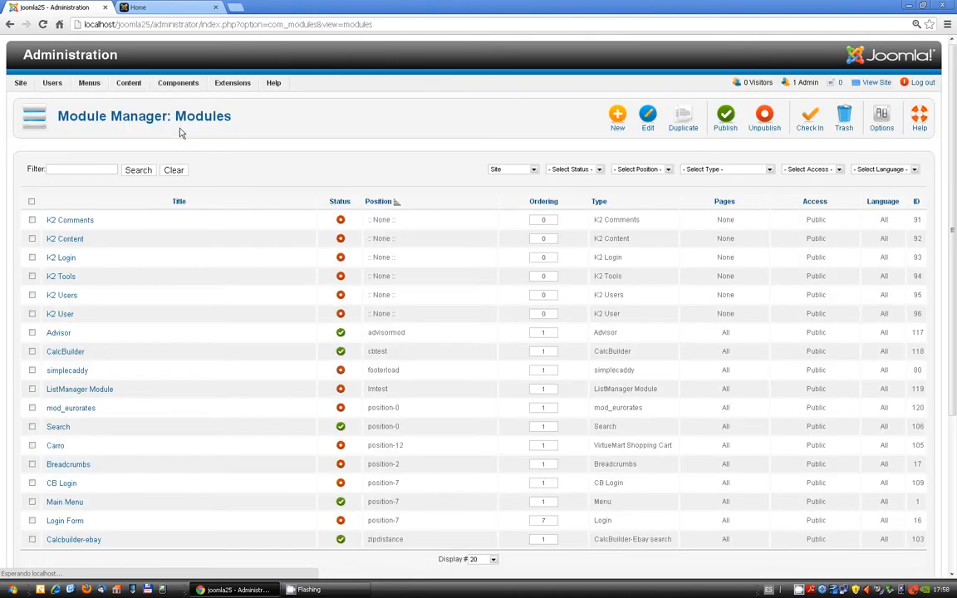
mouse_move(177, 83)
click(187, 128)
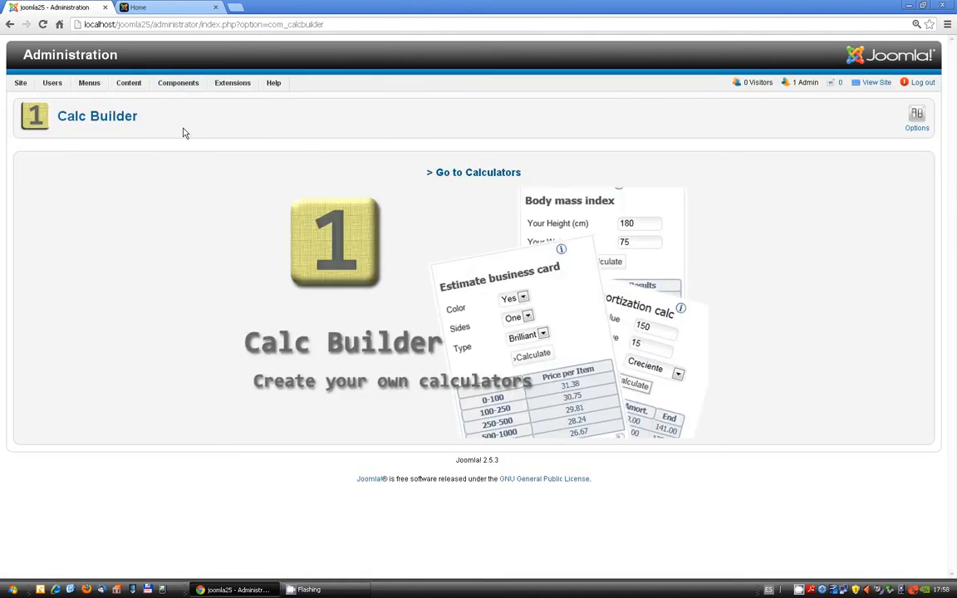
click(474, 172)
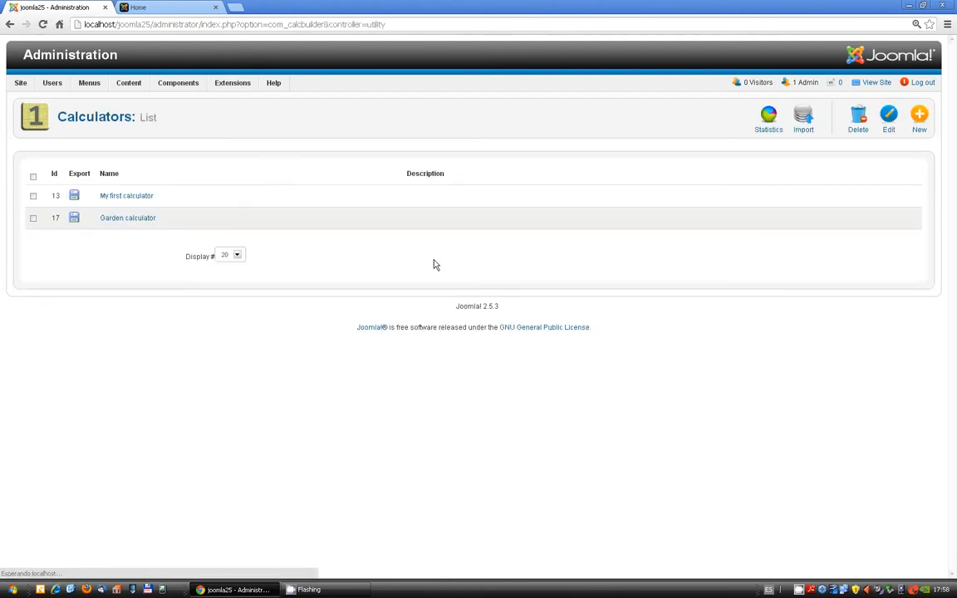
click(129, 217)
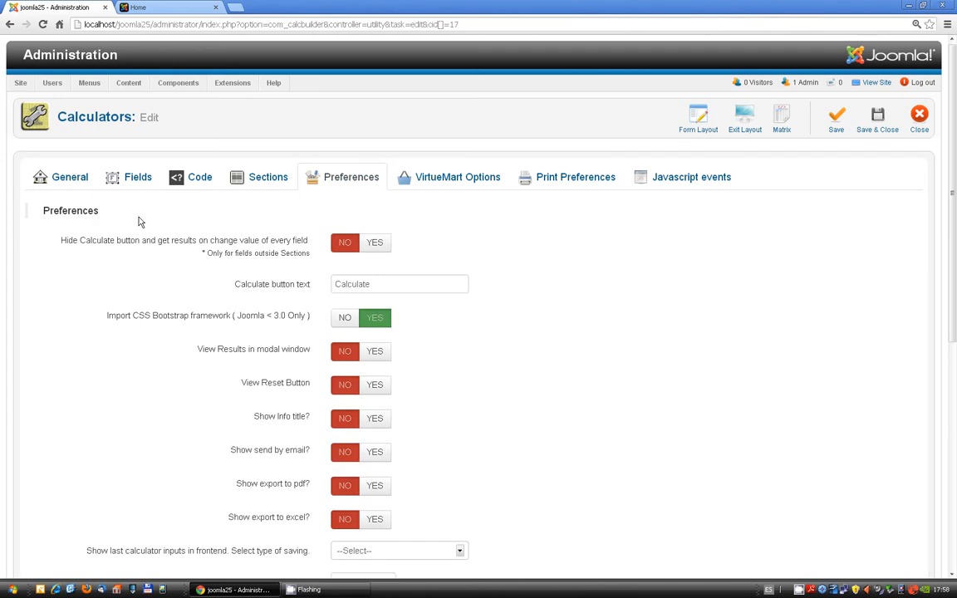
Add a VirtueMart product mapping for "Tools Set" from the Outdoor Tools category.
click(460, 178)
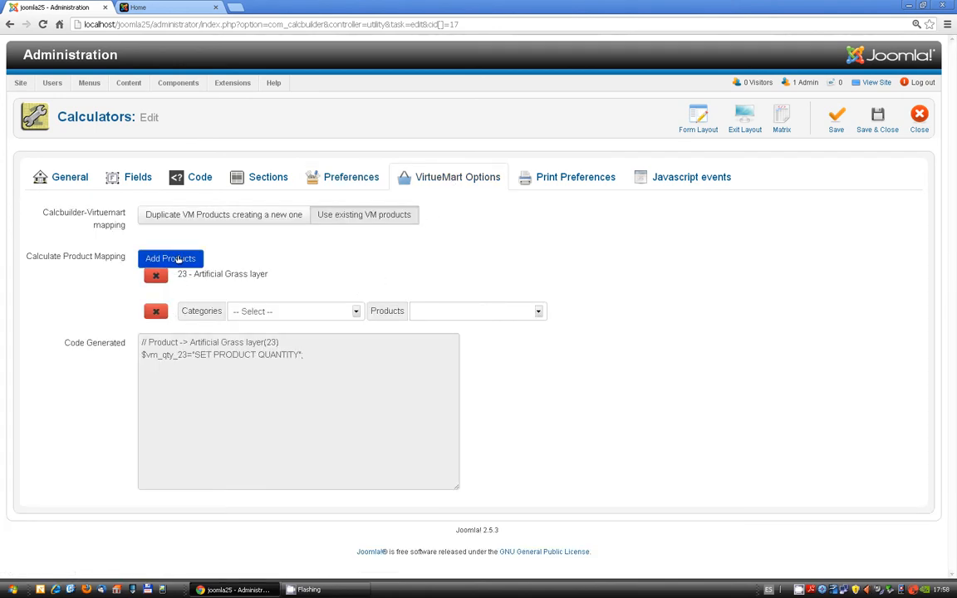
click(178, 259)
click(326, 341)
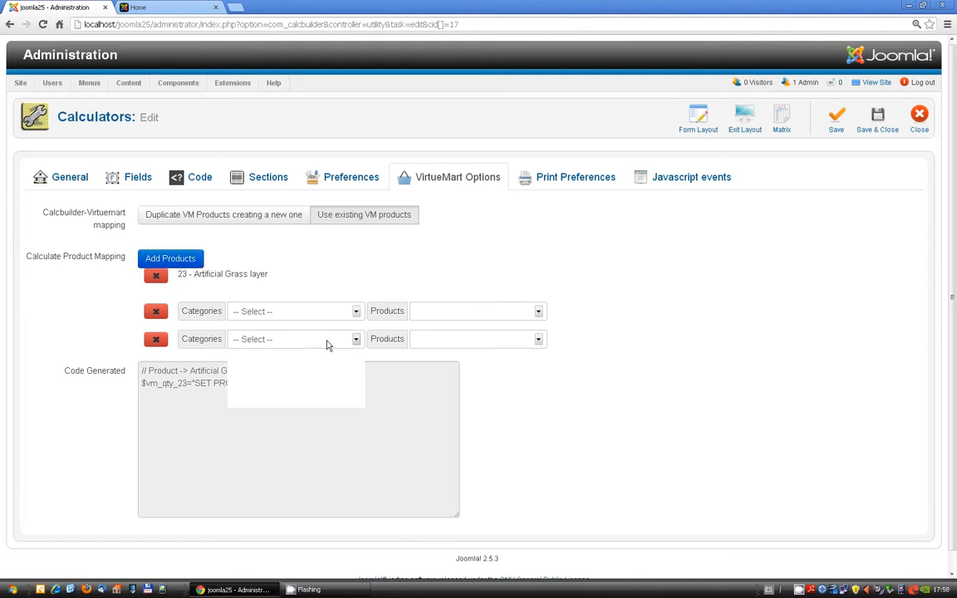
click(318, 402)
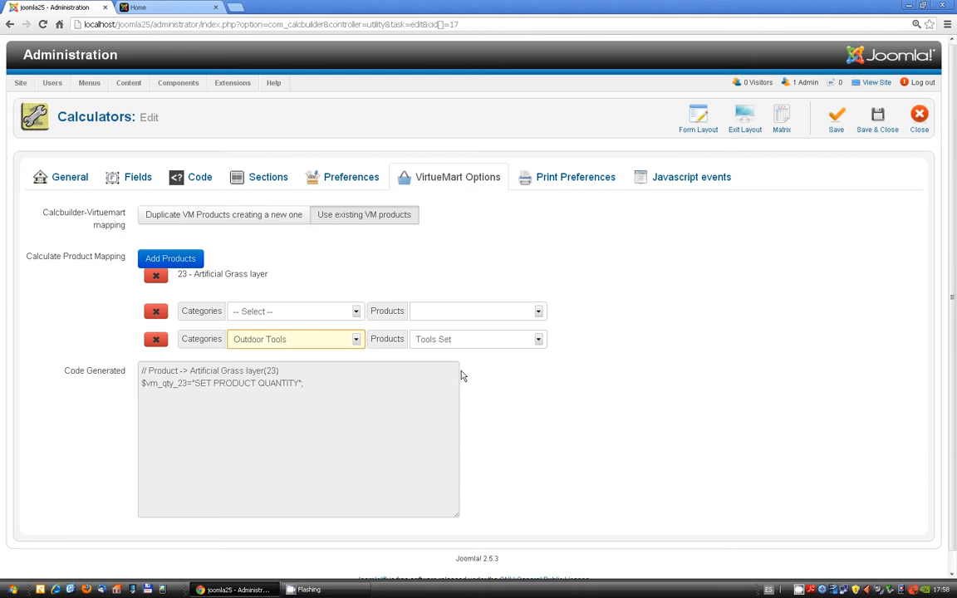
click(462, 340)
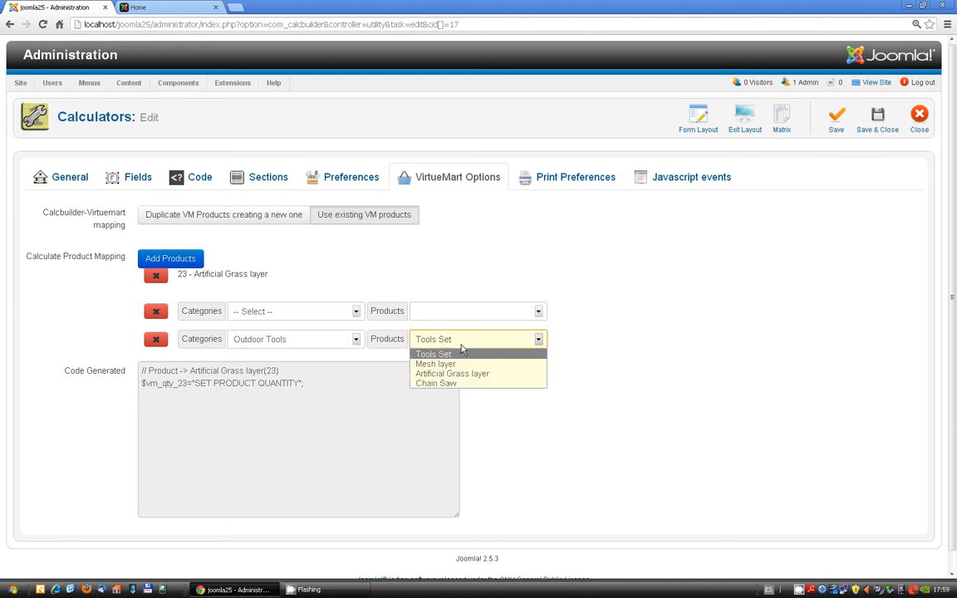
click(462, 354)
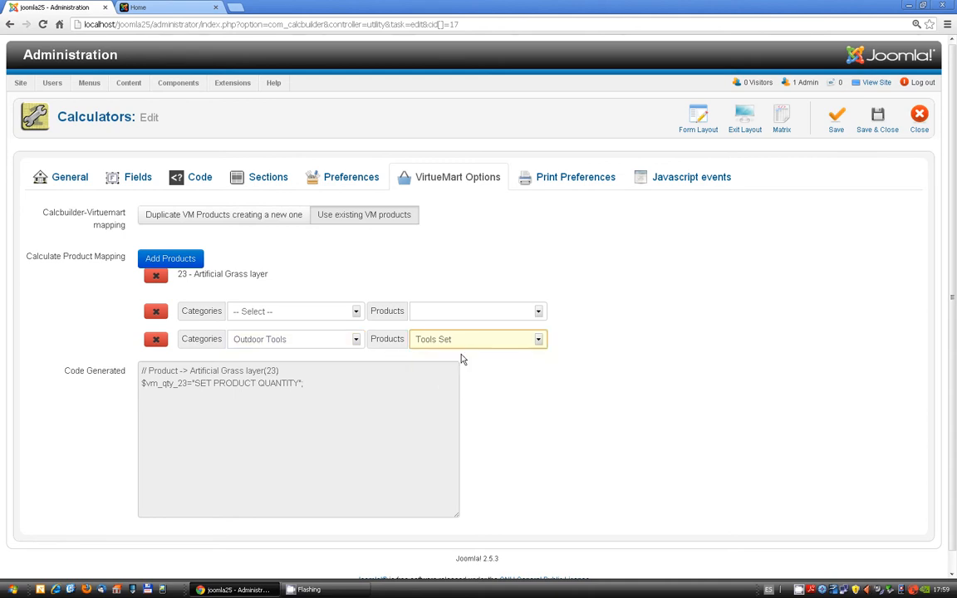
Add another product mapping for "Mesh layer" from the Outdoor Tools category and save the calculator.
click(188, 260)
click(309, 368)
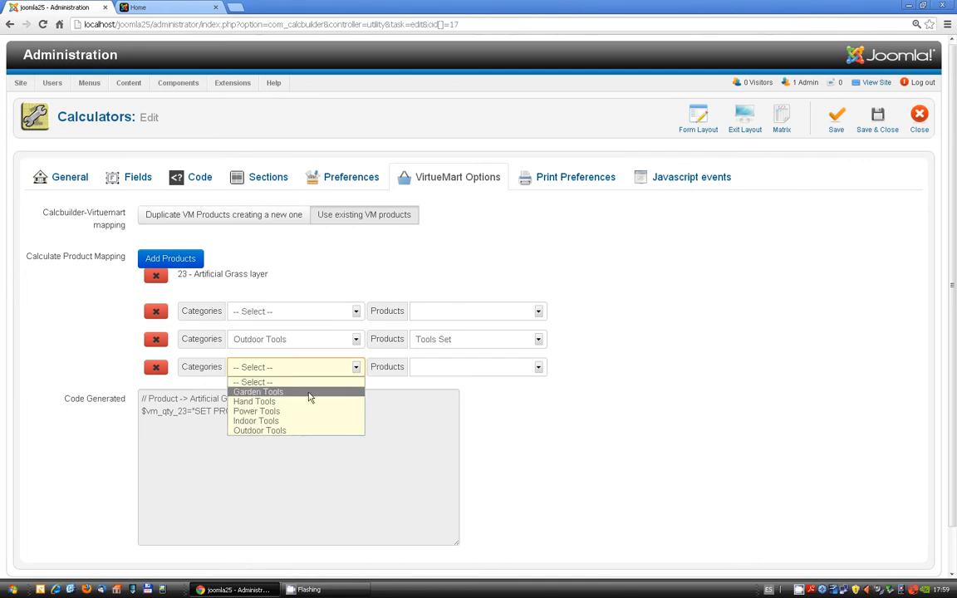
click(307, 431)
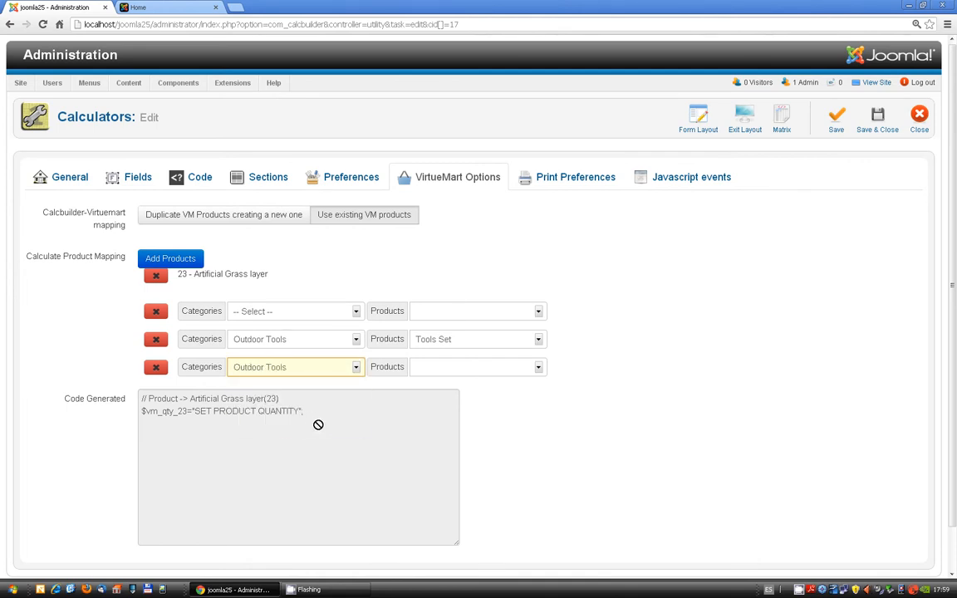
click(466, 369)
click(466, 391)
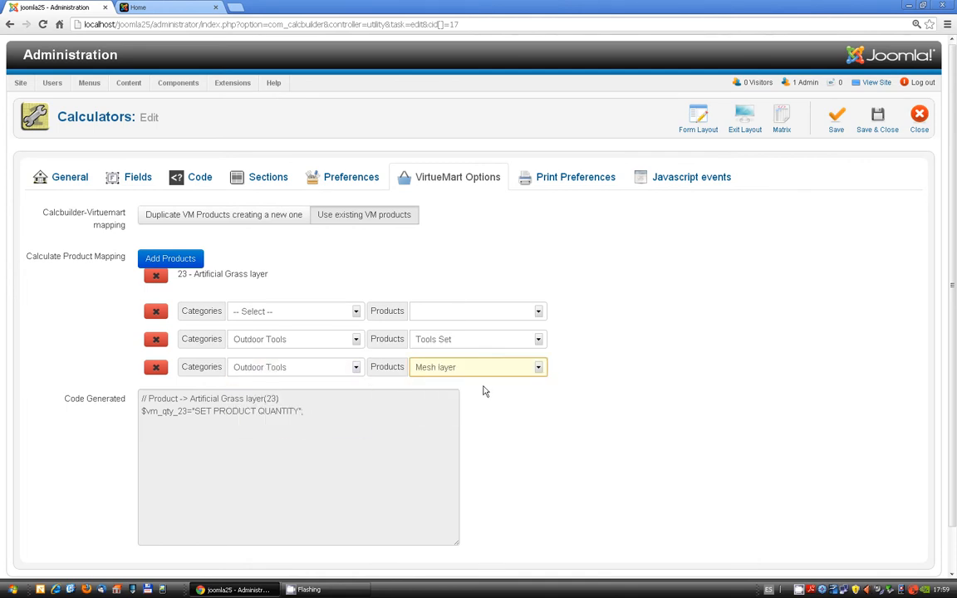
click(835, 122)
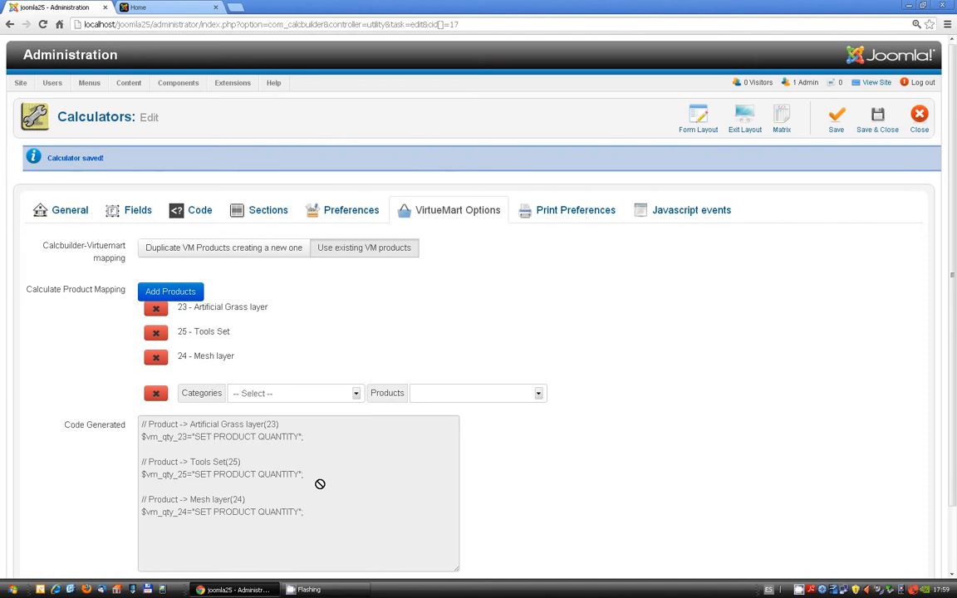
Copy the generated Tools Set and Mesh layer code and paste it below the $vm_qty_23 line in the calculator's code.
drag(318, 515, 142, 465)
key(ctrl+c)
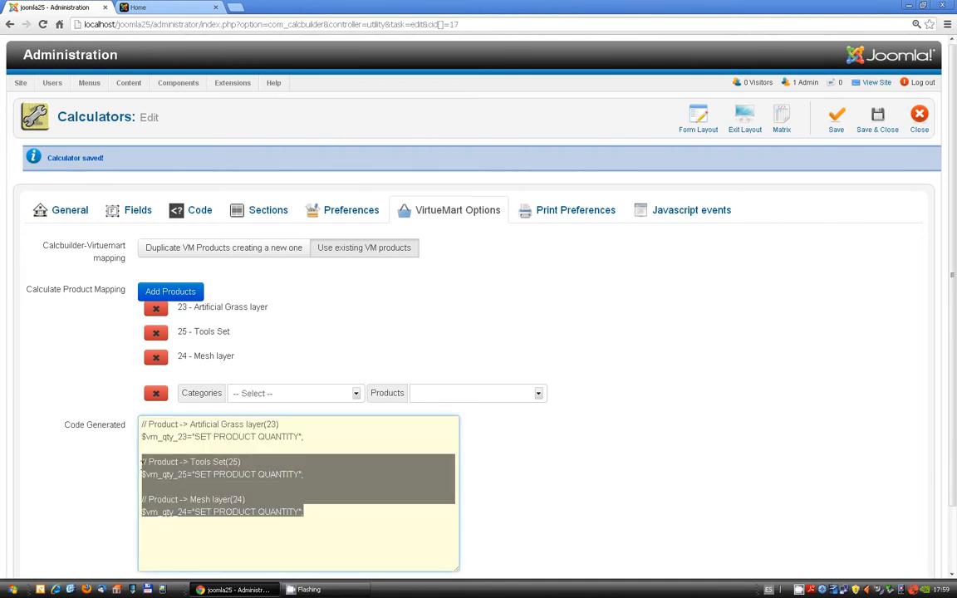
click(202, 212)
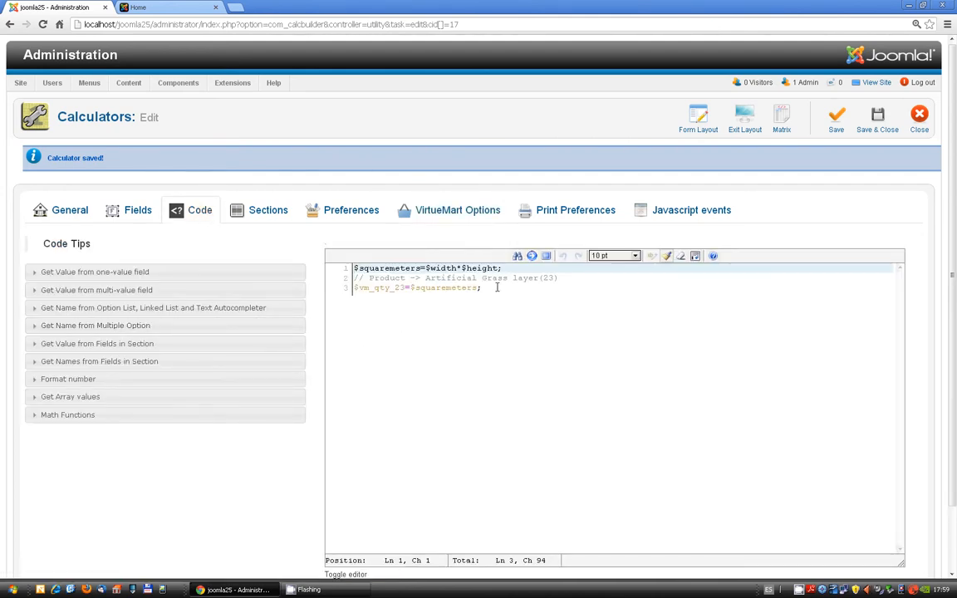
key(Return)
key(ctrl+v)
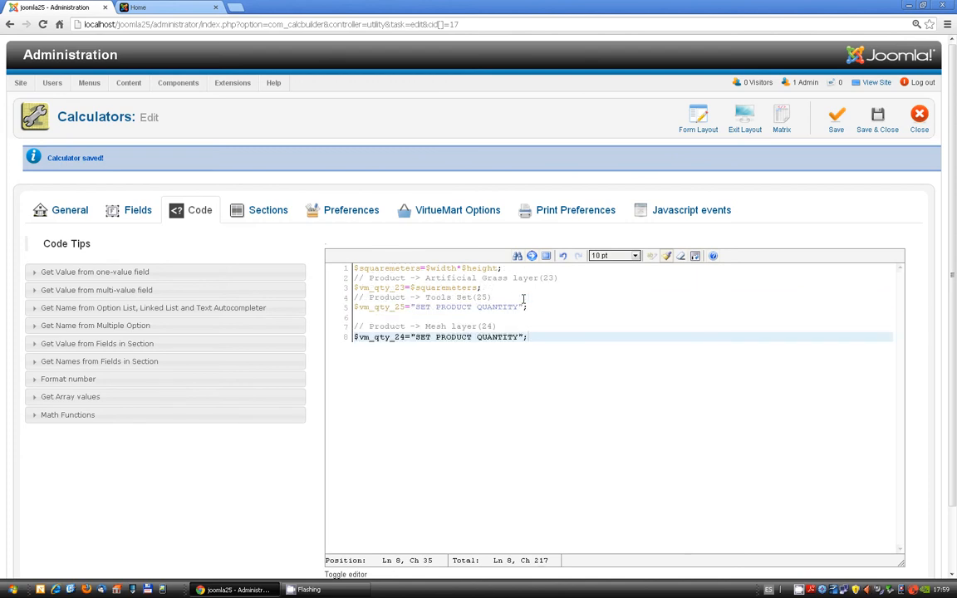
Set $vm_qty_25 to 1 and $vm_qty_24 to $squaremeters in the code, and save the calculator.
drag(411, 306, 523, 308)
text(1;)
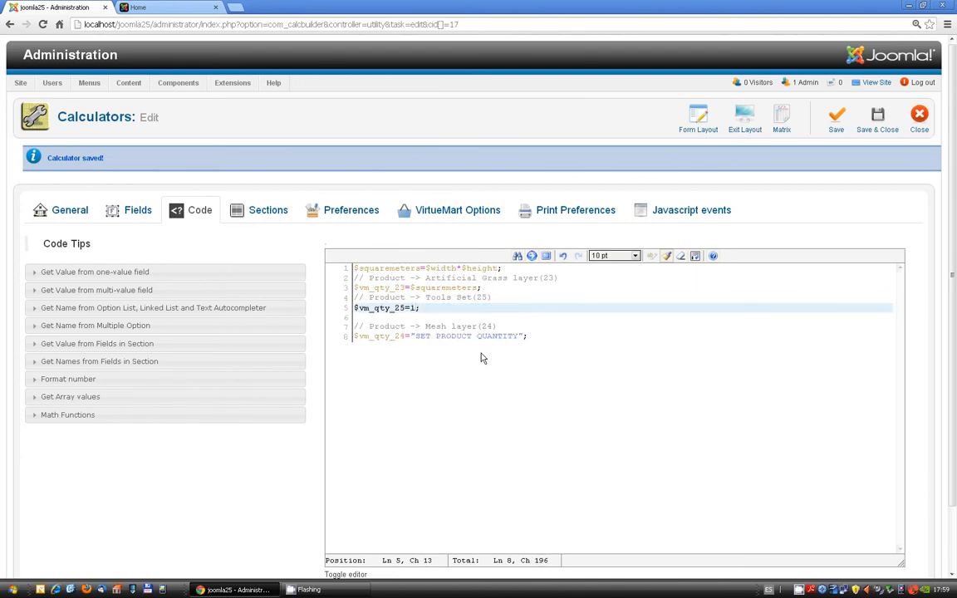
drag(410, 287, 479, 288)
key(ctrl+c)
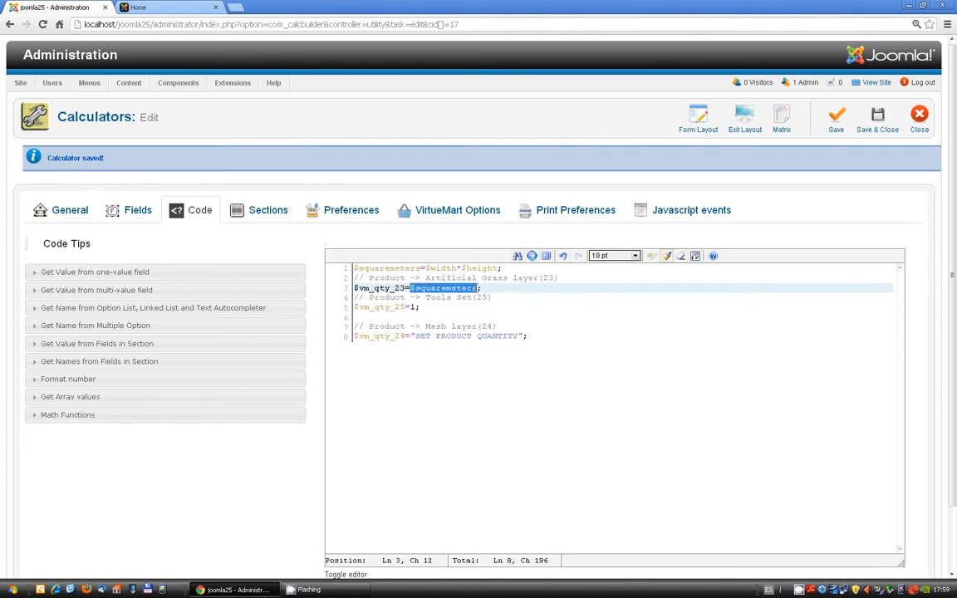
drag(411, 336, 523, 338)
key(ctrl+v)
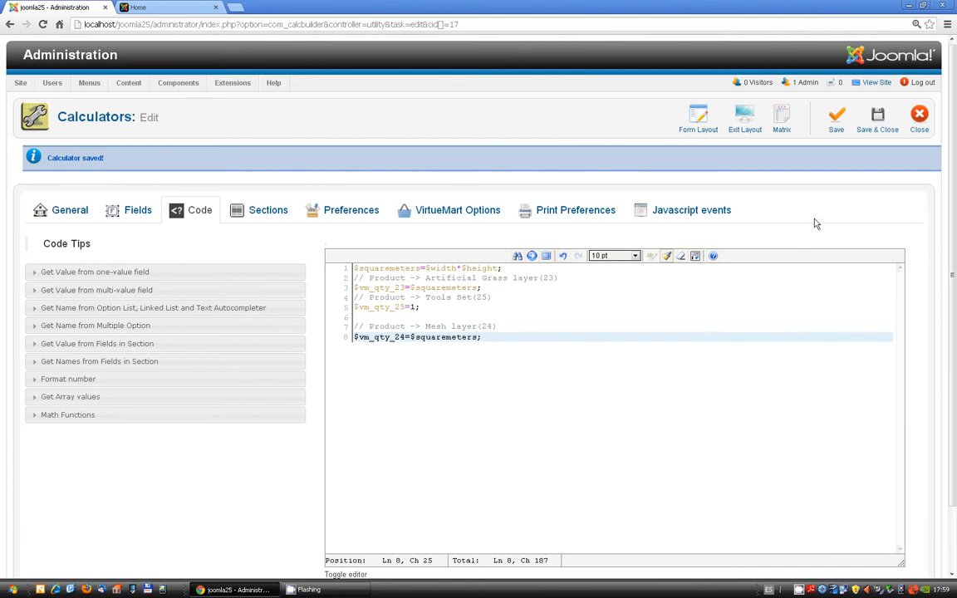
click(834, 122)
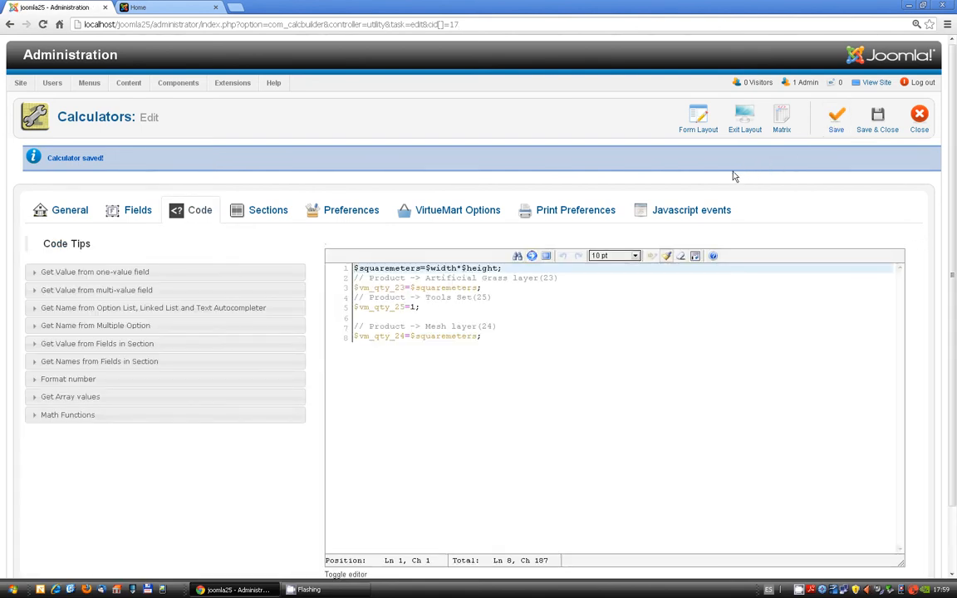
Open the exit layout, end the intro with "need:" instead of the dots, and move the artificial grass text to its own paragraph.
click(746, 121)
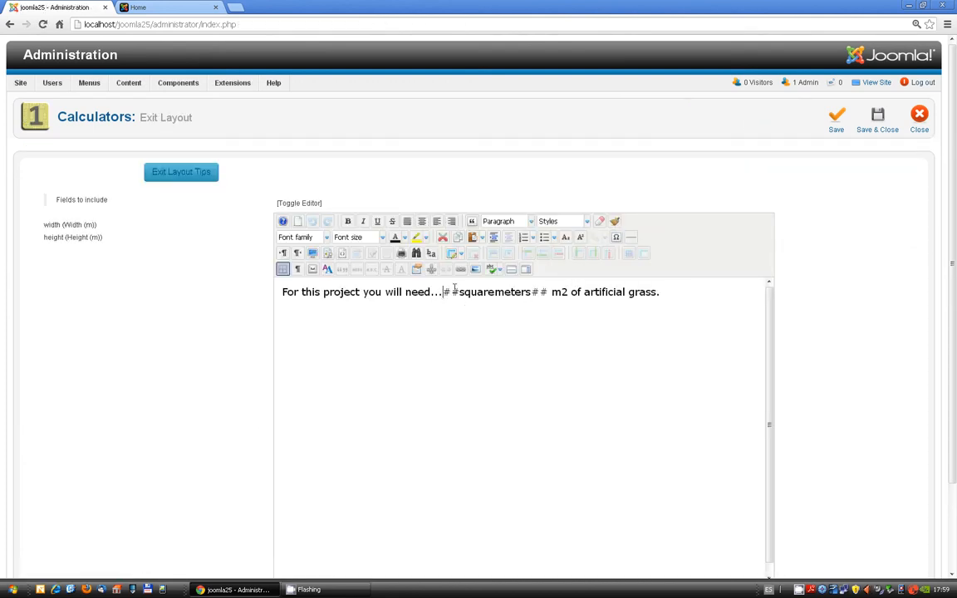
key(BackSpace)
key(BackSpace)
key(BackSpace)
text(:)
key(Return)
Add the paragraphs "##squaremeters## m2 of mesh layer." and "One tools set." below the artificial grass line, and save the exit layout.
key(shift+End)
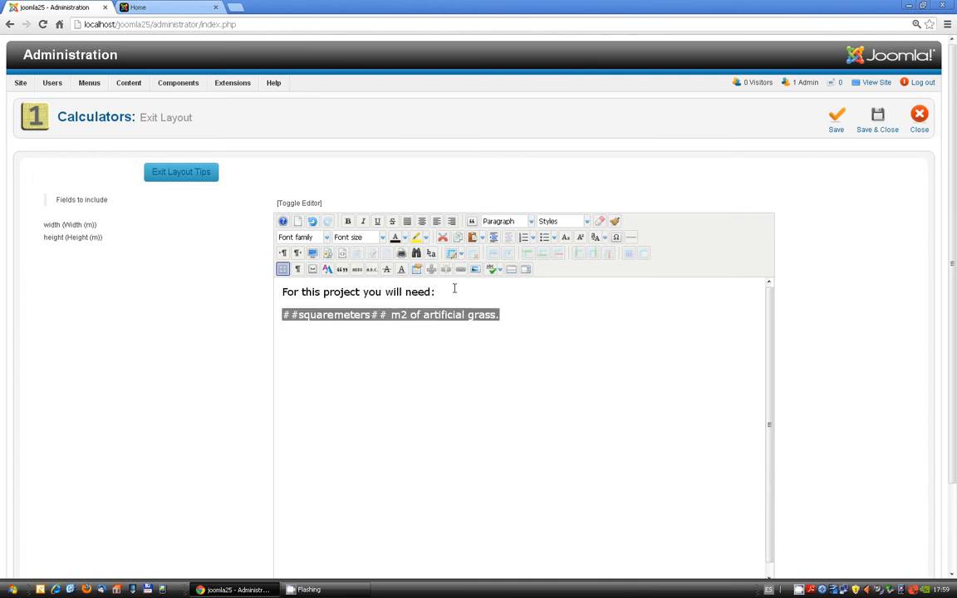
key(ctrl+c)
key(End)
key(Return)
key(ctrl+v)
key(ctrl+shift+Left)
key(ctrl+shift+Left)
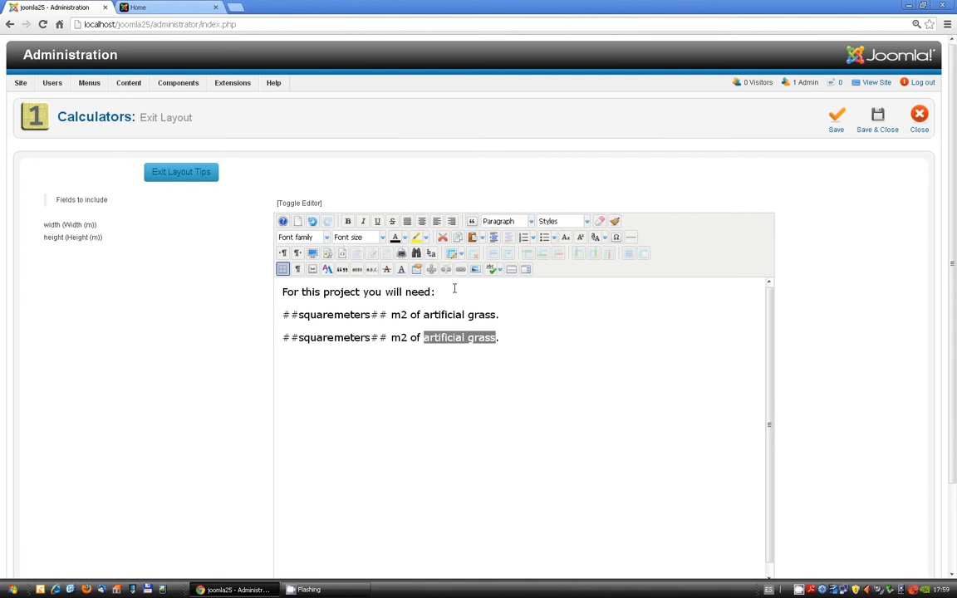
text(mea)
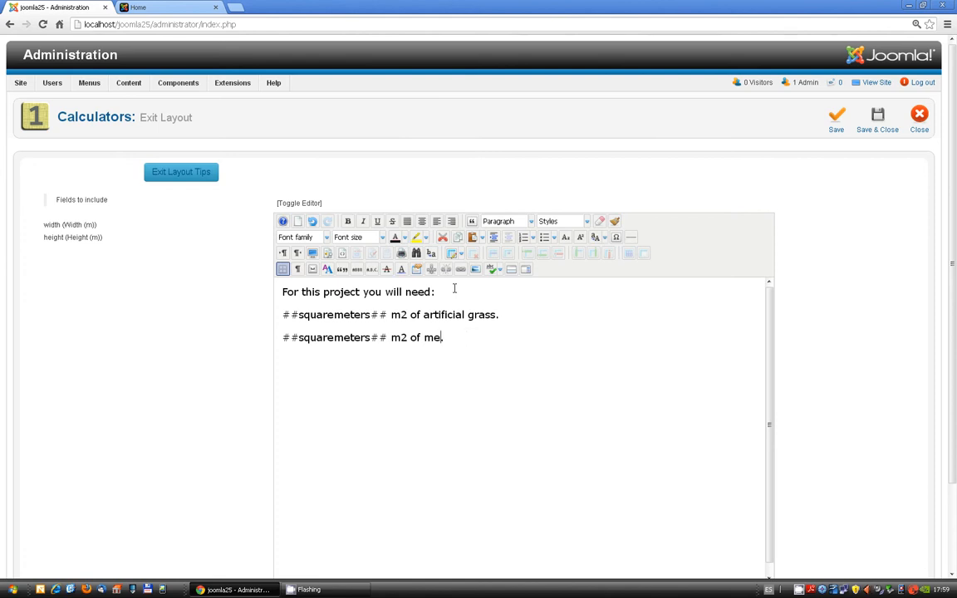
text(sh layer.)
key(End)
key(Return)
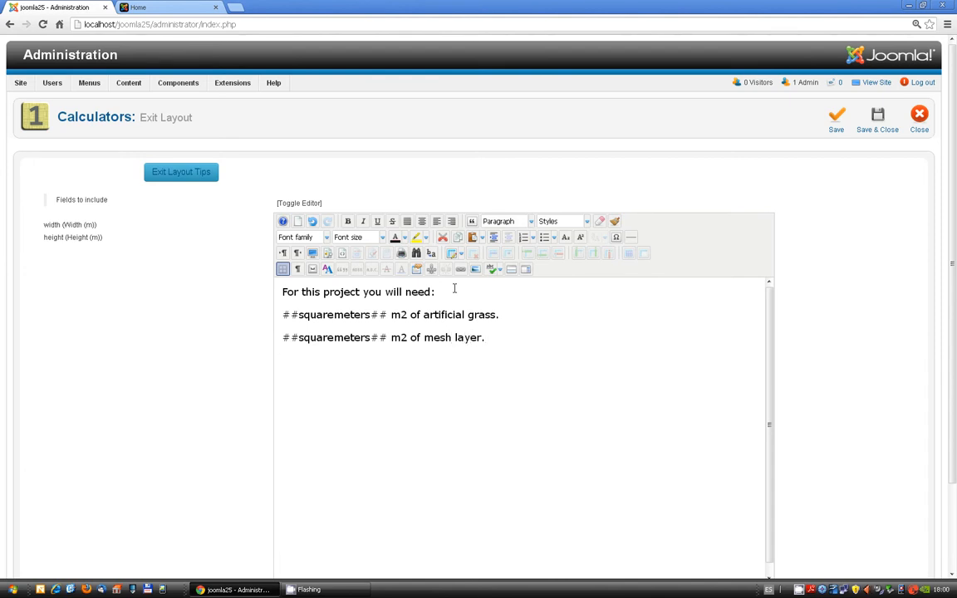
text(One tools set.)
click(837, 123)
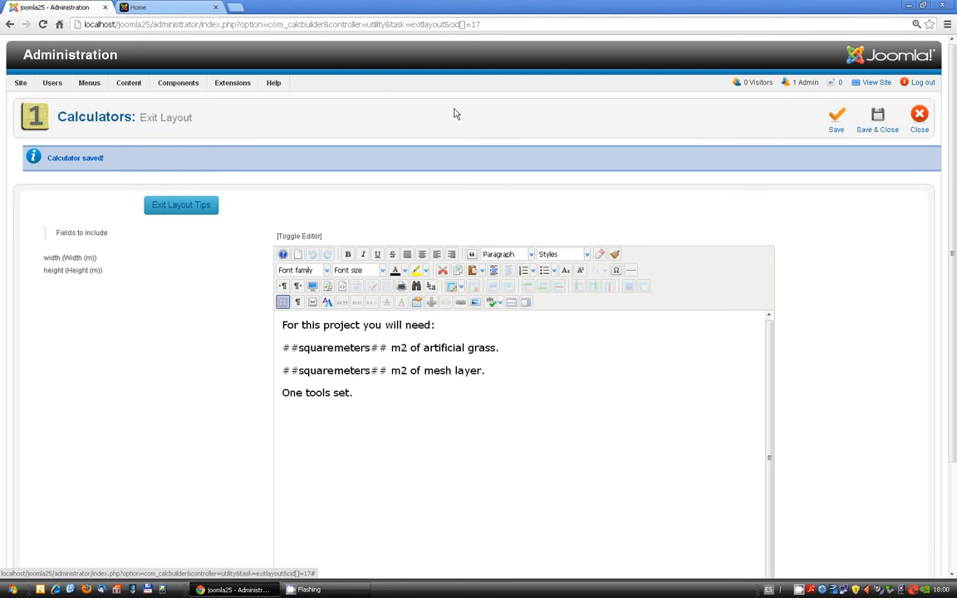
On the site's Articulo menu page, run the calculator with width 20 m and height 2 m.
click(182, 14)
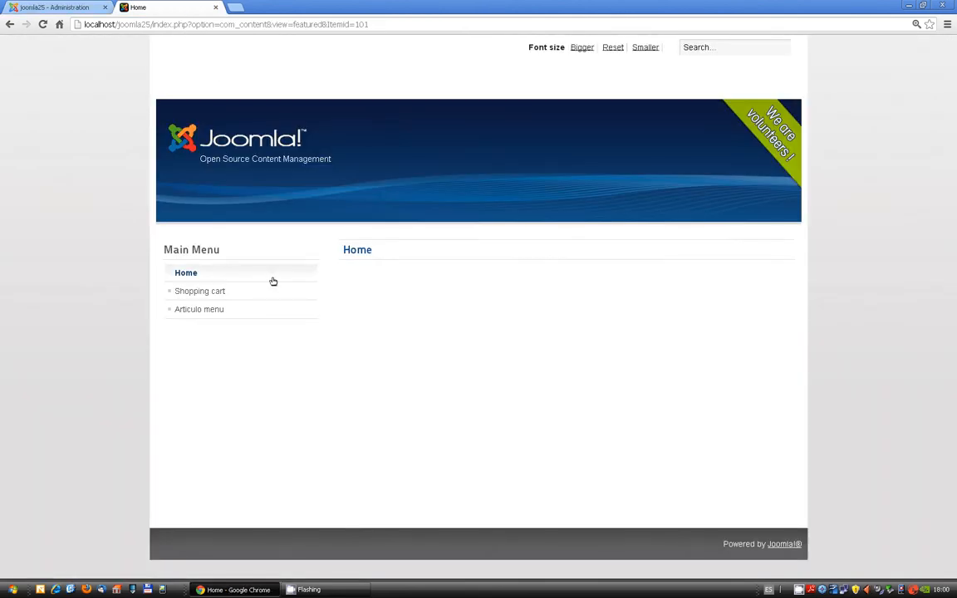
click(200, 314)
click(564, 314)
text(20)
key(Tab)
text(2)
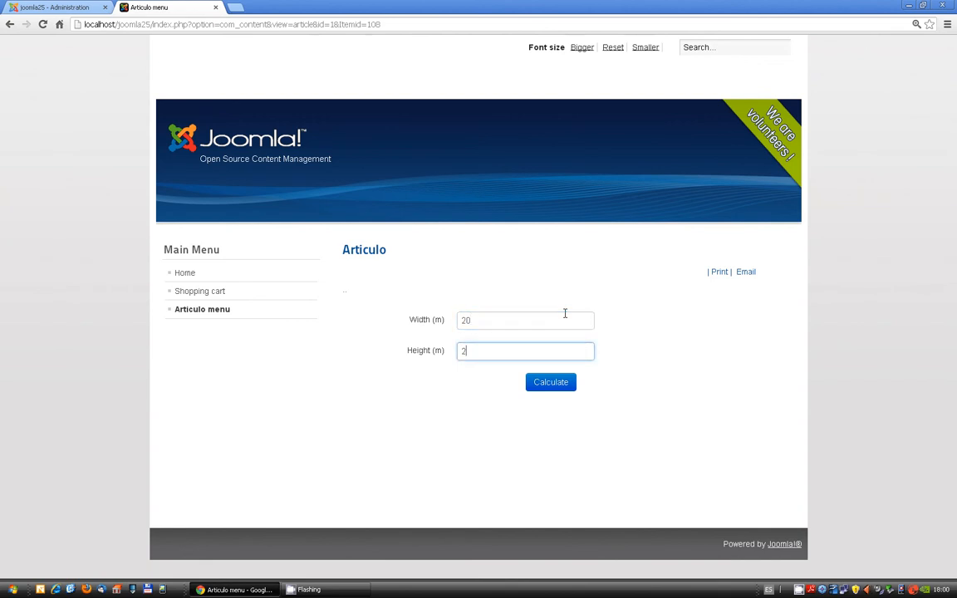
click(559, 386)
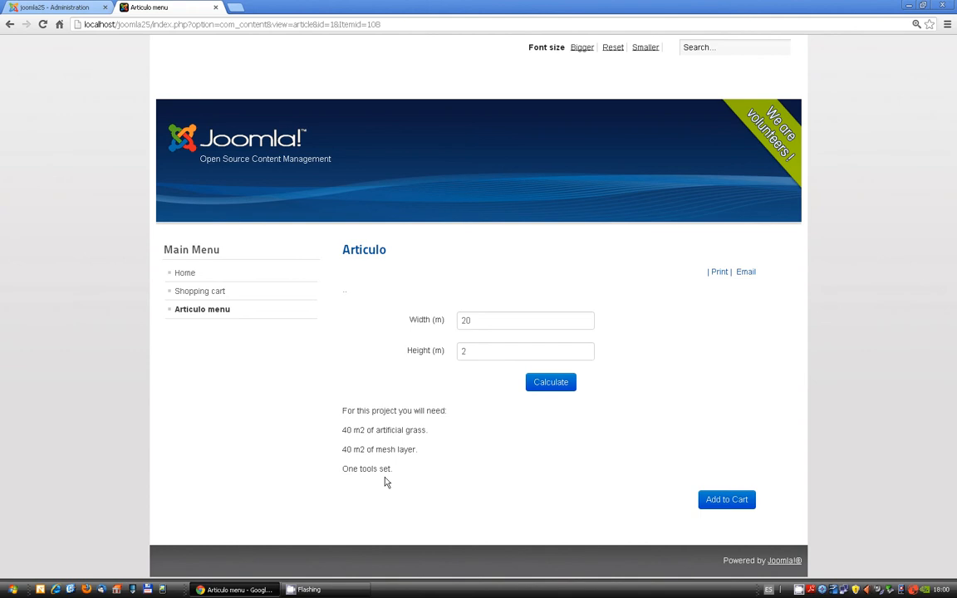
Add the calculated products to the cart and check the Mesh layer, Tools Set and Artificial Grass layer quantities.
click(727, 501)
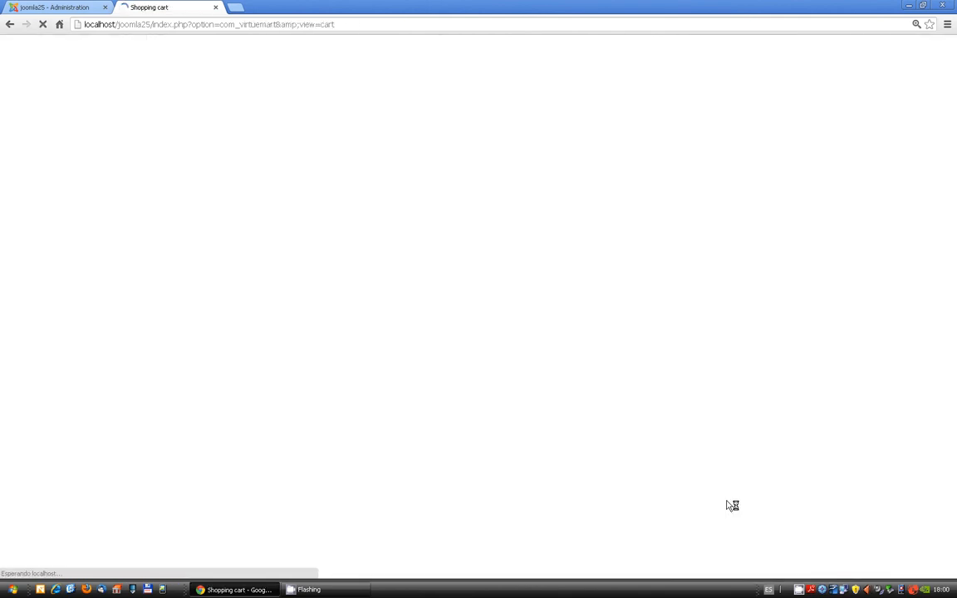
scroll(722, 502, down, 3)
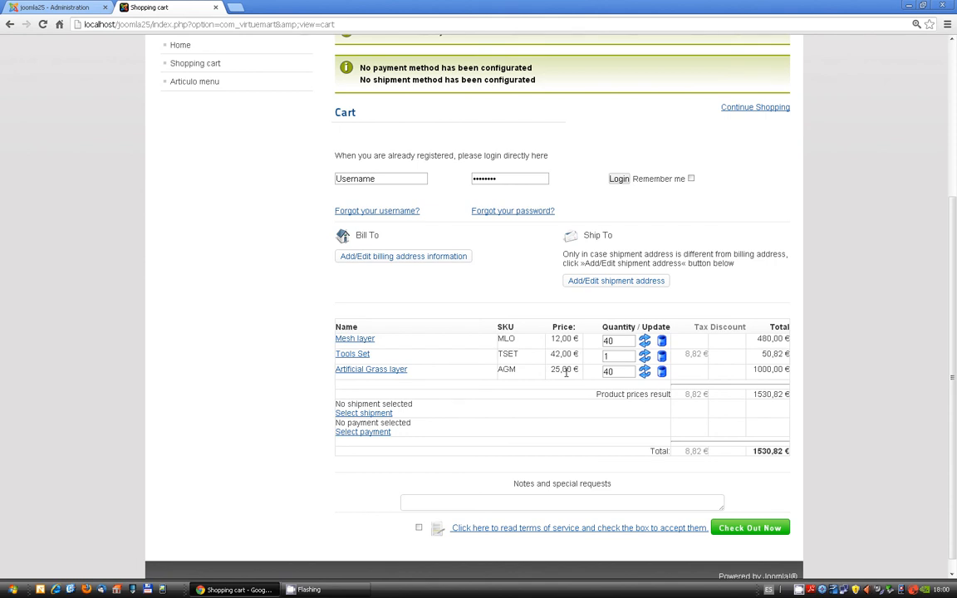
right_click(799, 589)
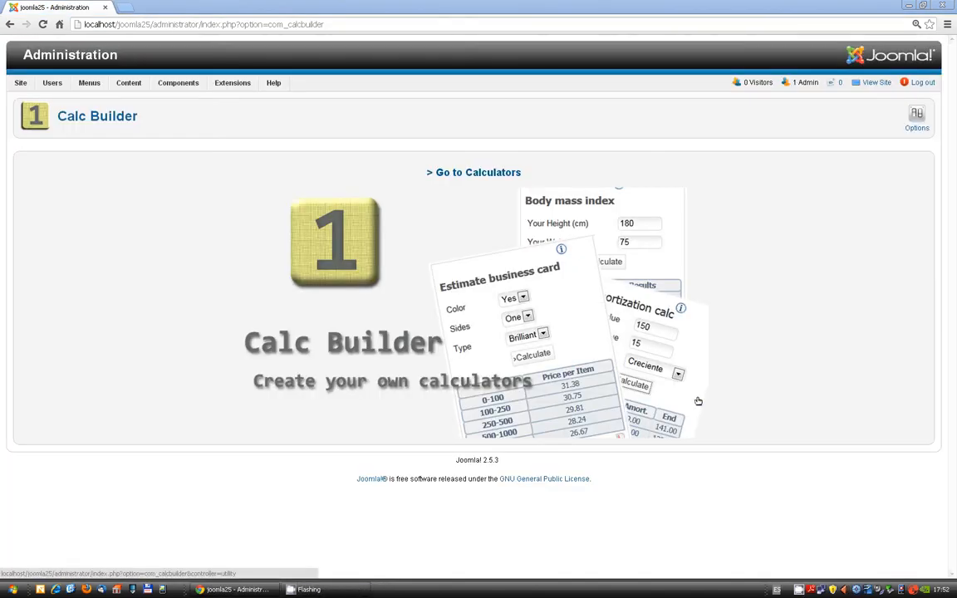